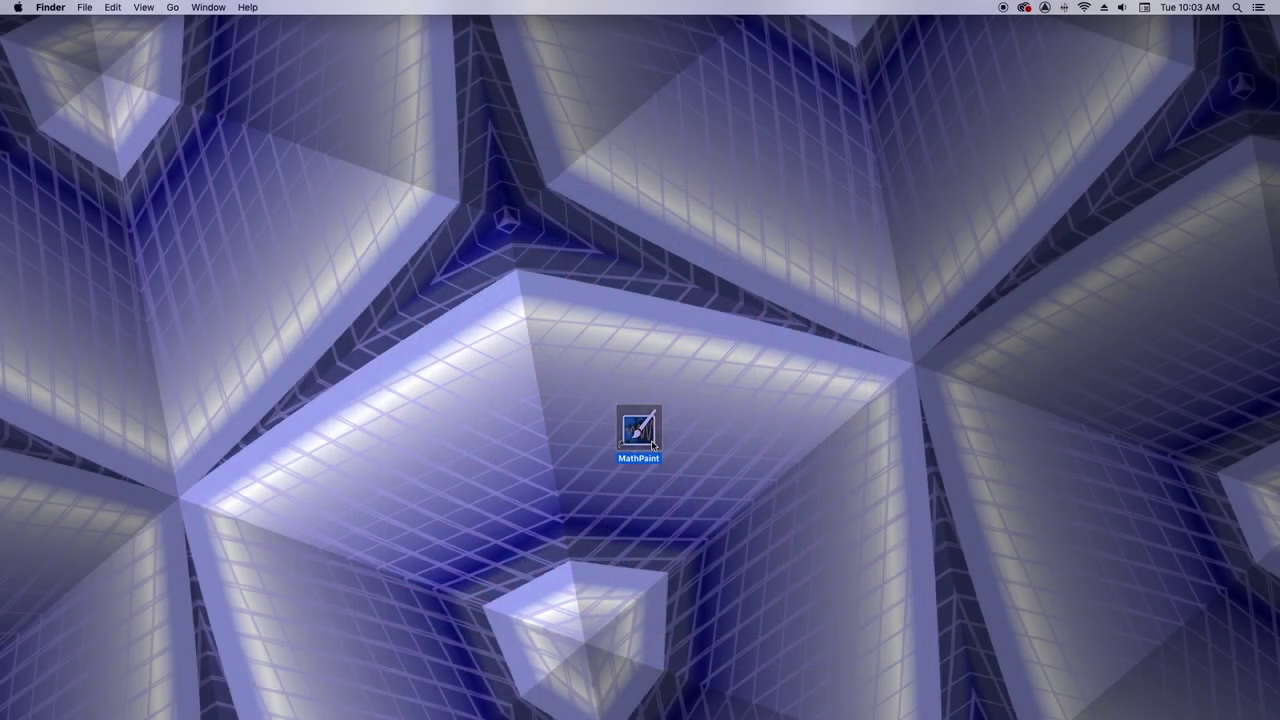
Launch MathPaint from its desktop icon to reach the Startup Assistant.
{"action": "double_click", "coordinate": [640, 432]}
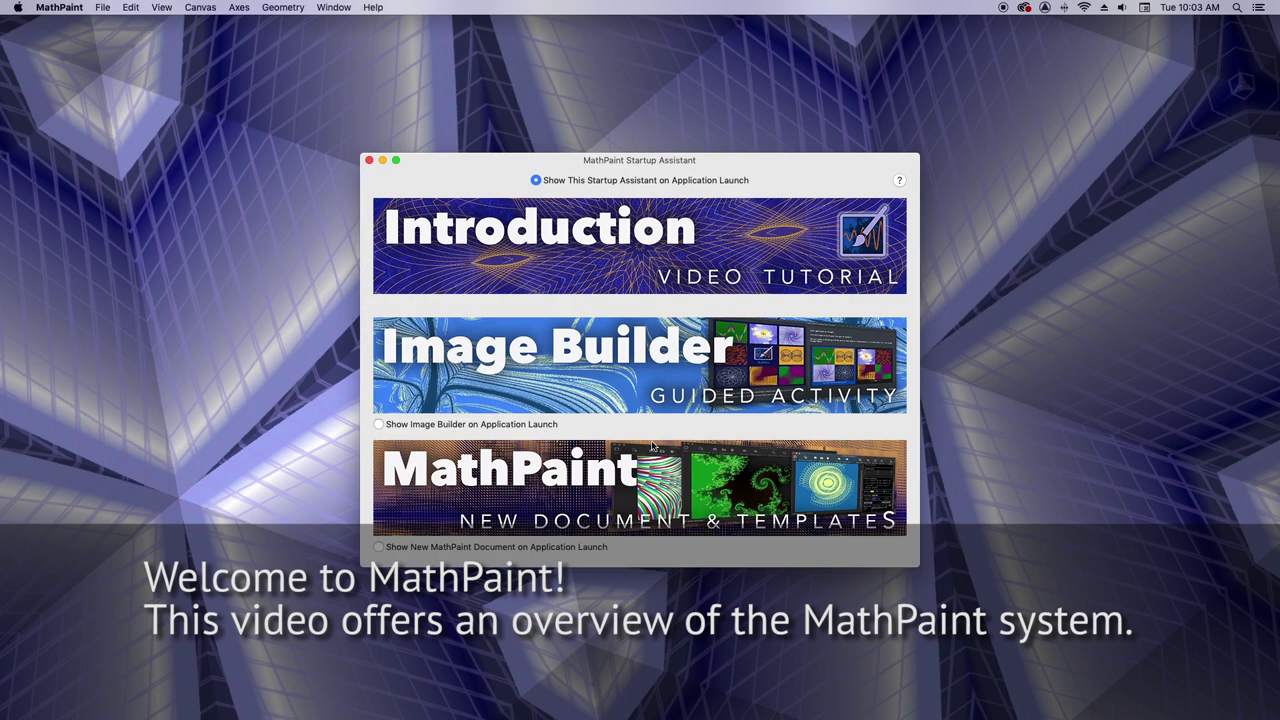
Start a new document and scroll the Templates gallery past Noise to the wallpaper templates.
{"action": "left_click", "coordinate": [645, 472]}
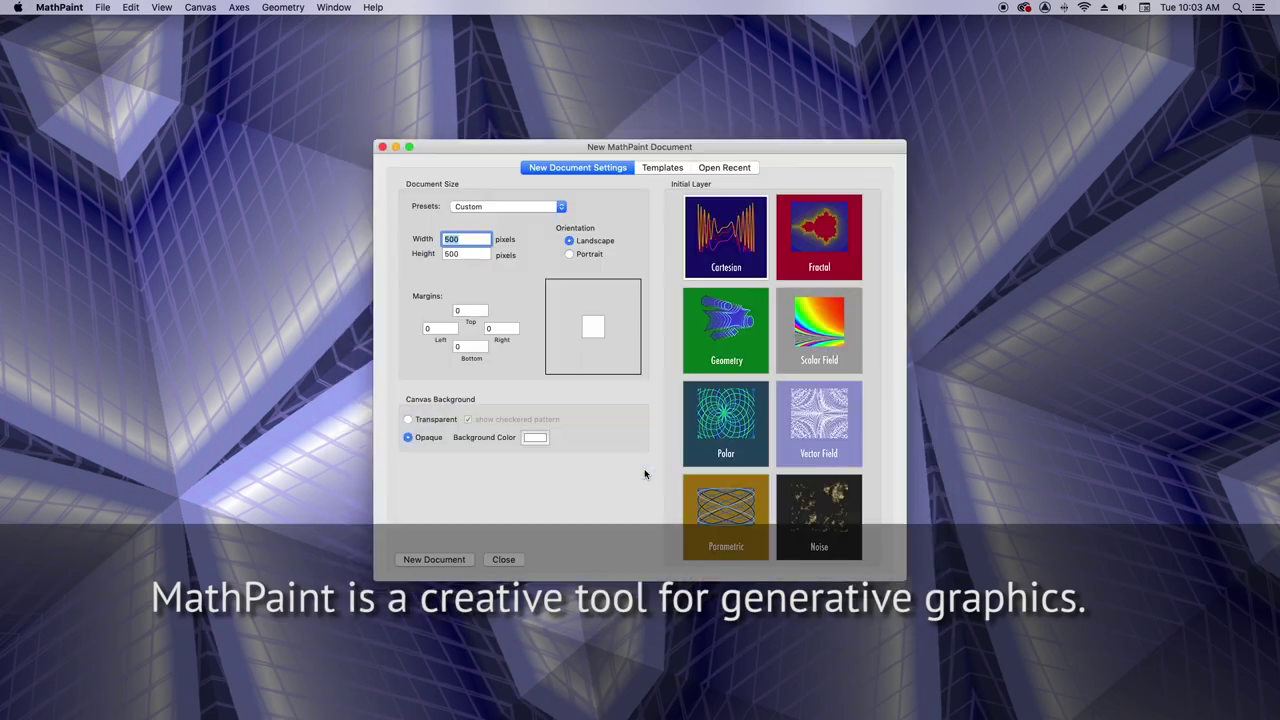
{"action": "left_click", "coordinate": [664, 169]}
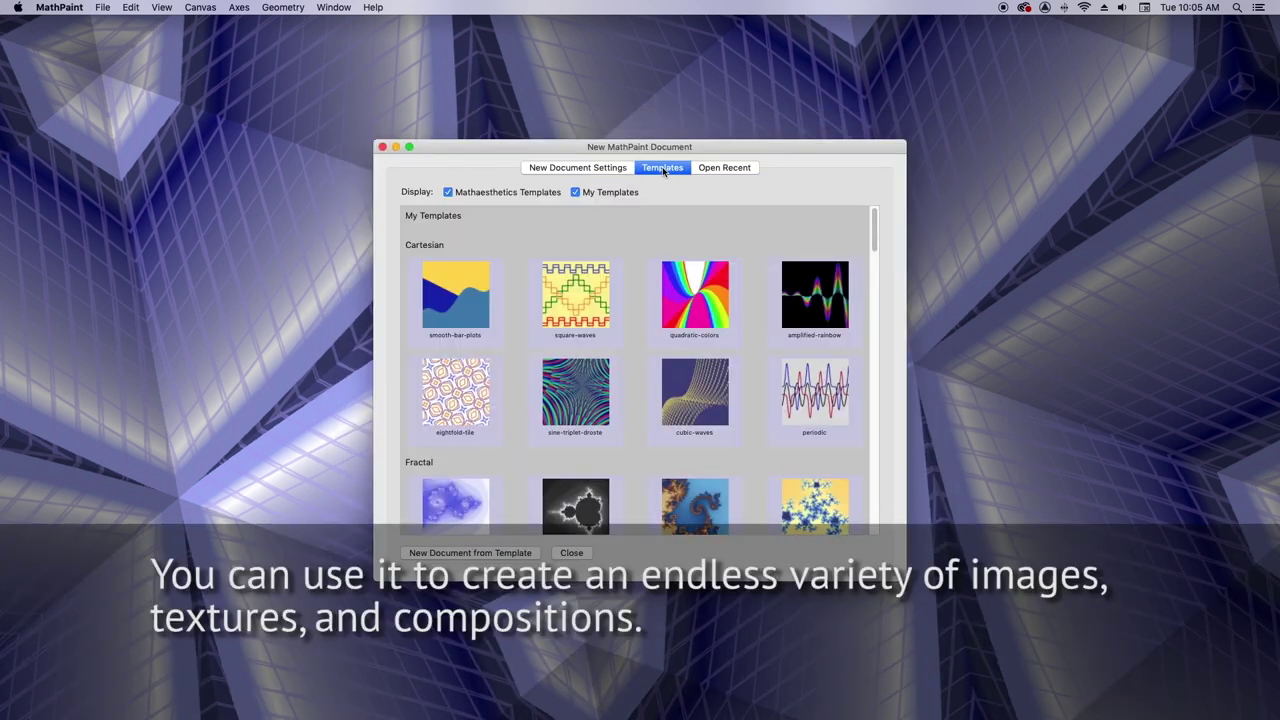
{"action": "left_click_drag", "start_coordinate": [872, 234], "coordinate": [871, 429]}
{"action": "left_click_drag", "start_coordinate": [871, 429], "coordinate": [869, 480]}
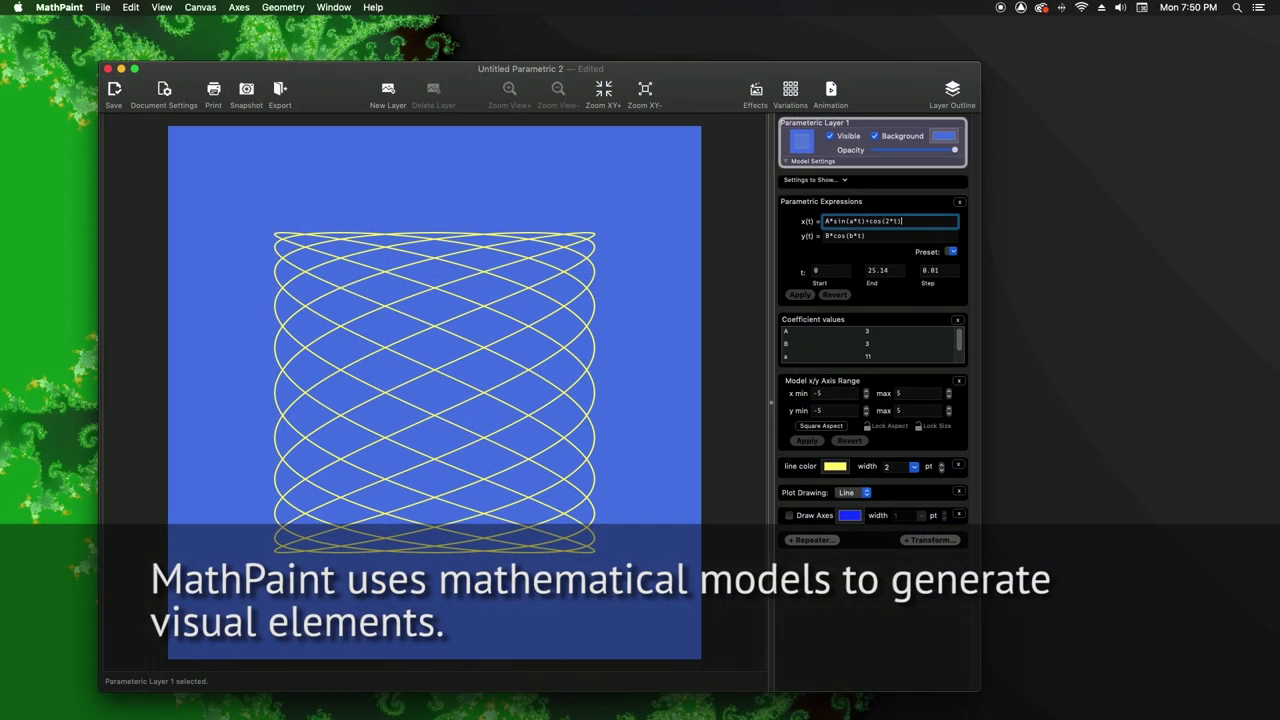
Apply the edited x(t) expression A*sin(a*t)+cos(2*t) and set coefficient a to 39.
{"action": "key", "text": "Return"}
{"action": "left_click", "coordinate": [799, 295]}
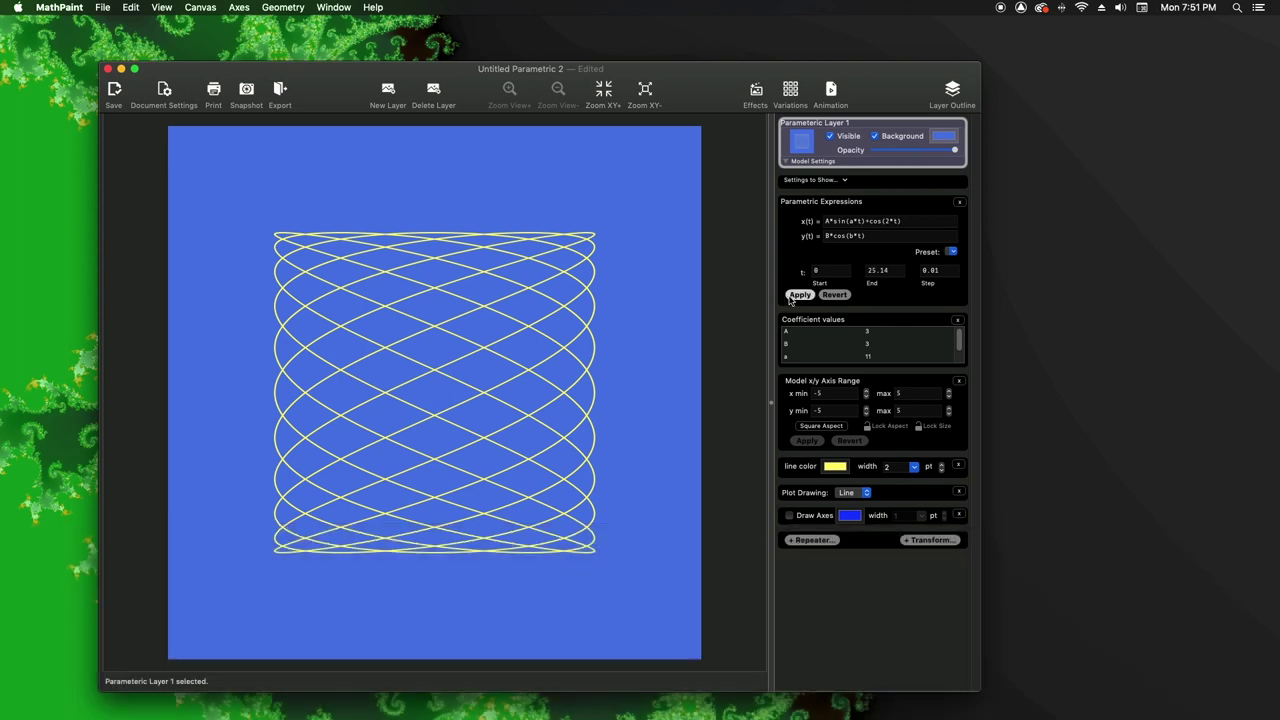
{"action": "left_click", "coordinate": [870, 357]}
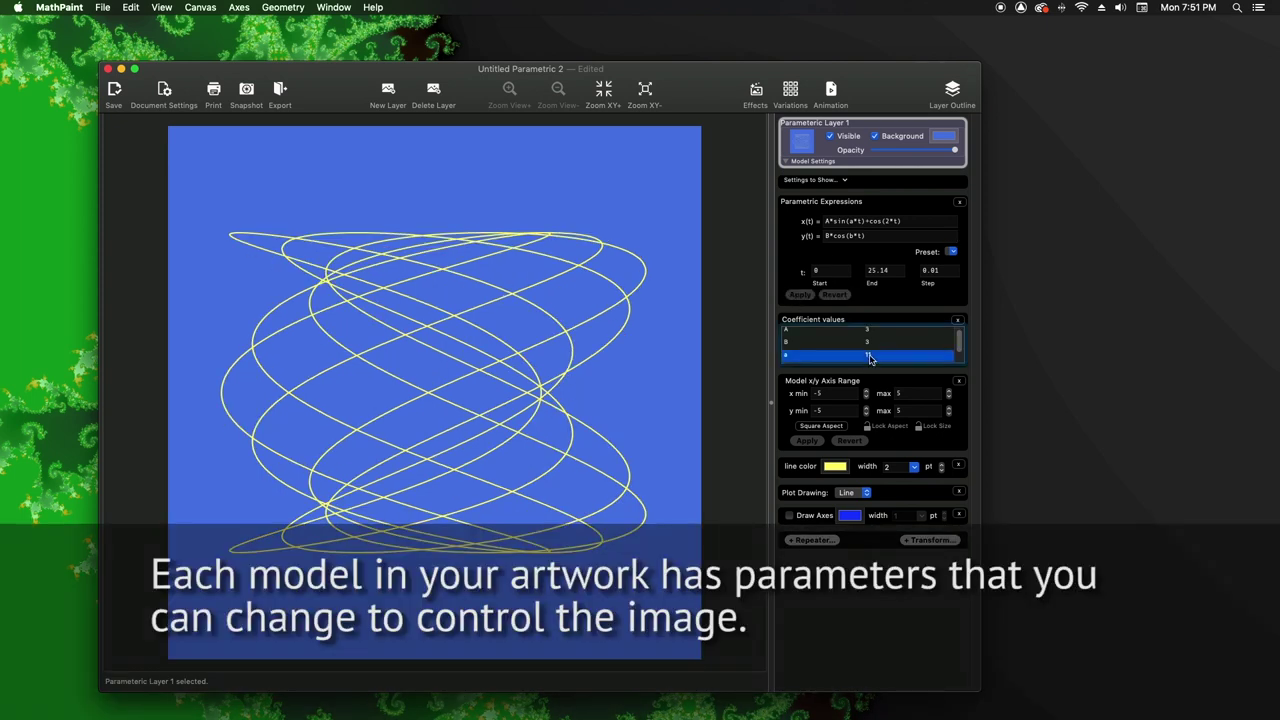
{"action": "double_click", "coordinate": [870, 357]}
{"action": "type", "text": "39"}
{"action": "key", "text": "Return"}
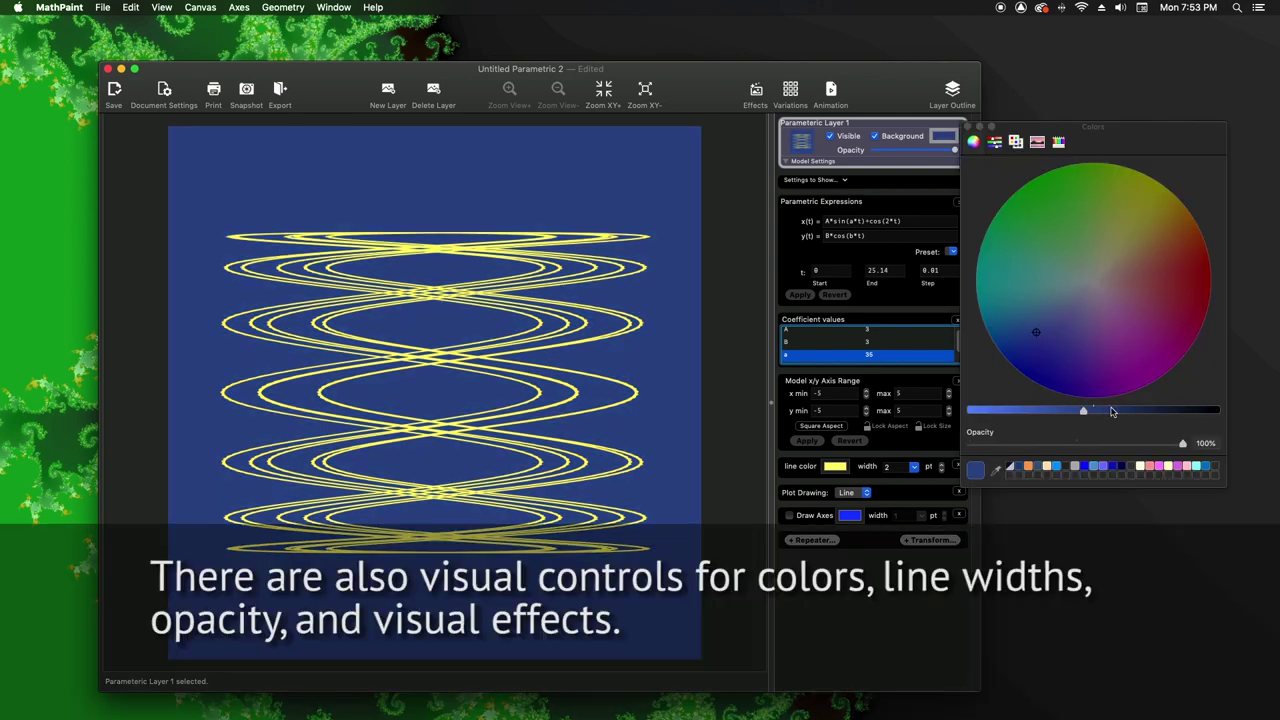
Make the canvas background navy, give the curves a new line colour, and add a Vignette Effect.
{"action": "left_click_drag", "start_coordinate": [1090, 412], "coordinate": [1103, 413]}
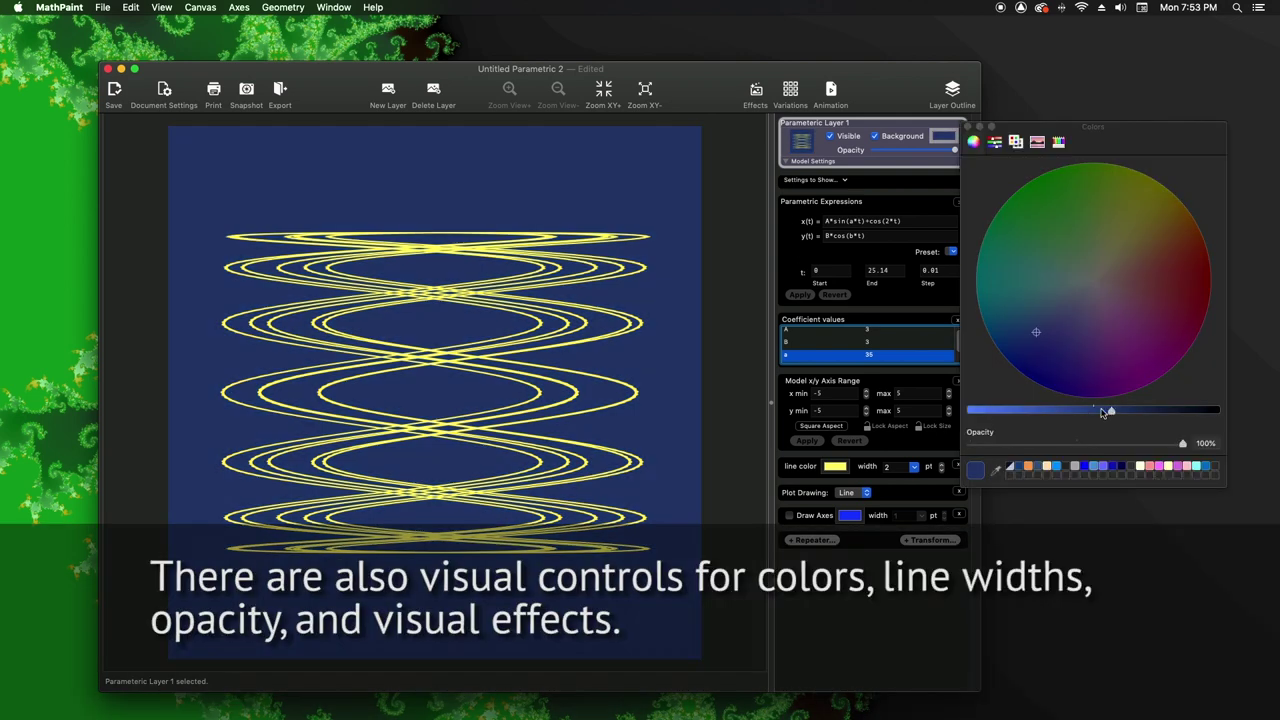
{"action": "left_click", "coordinate": [835, 466]}
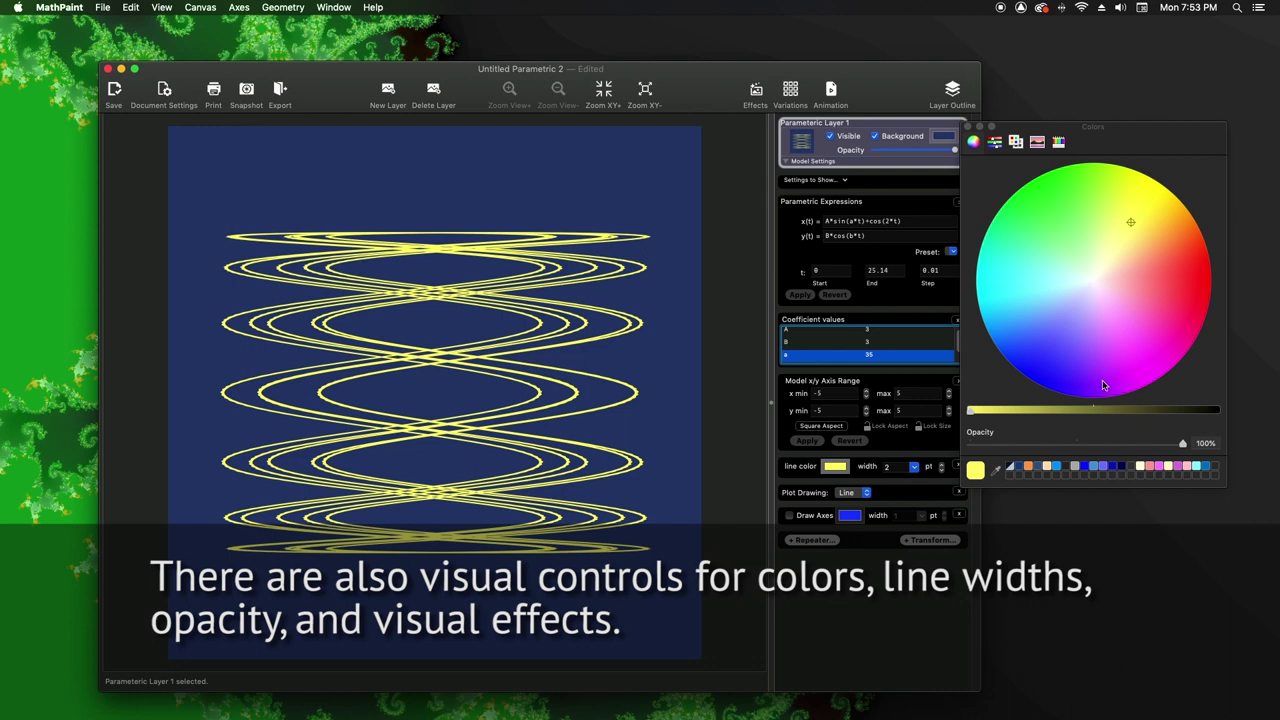
{"action": "left_click", "coordinate": [1145, 350]}
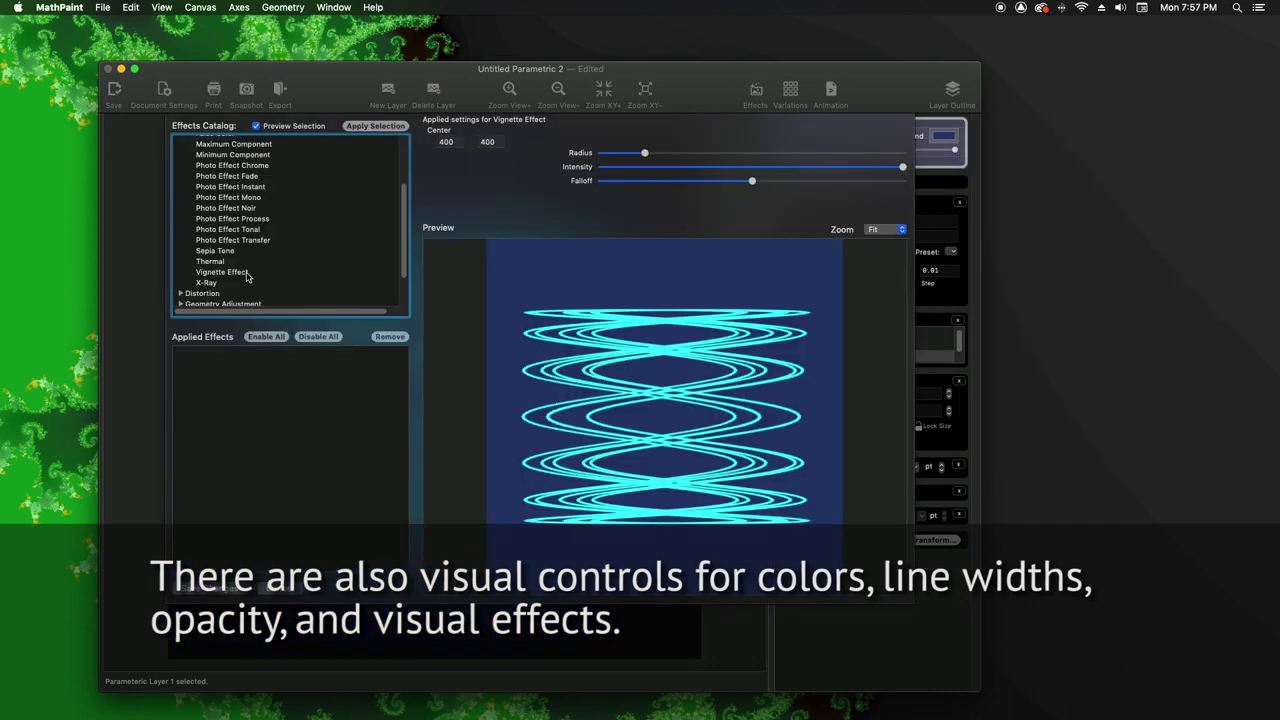
{"action": "left_click", "coordinate": [247, 277]}
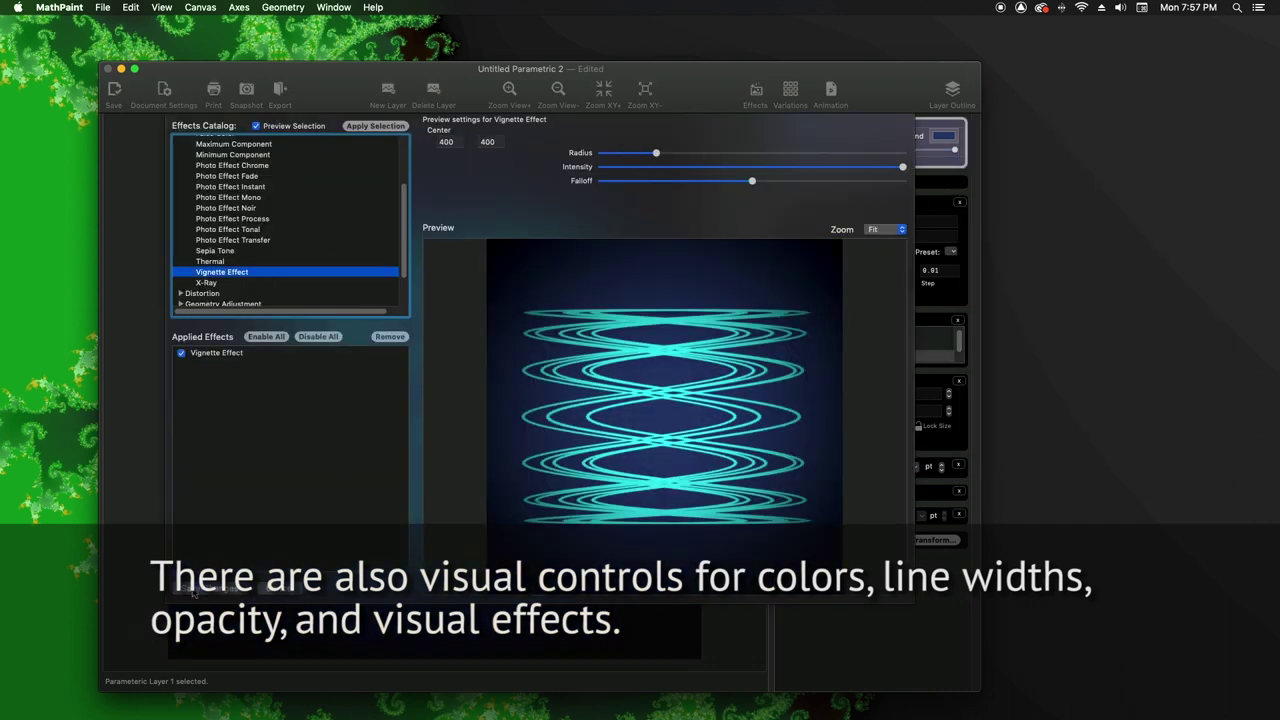
{"action": "left_click", "coordinate": [193, 592]}
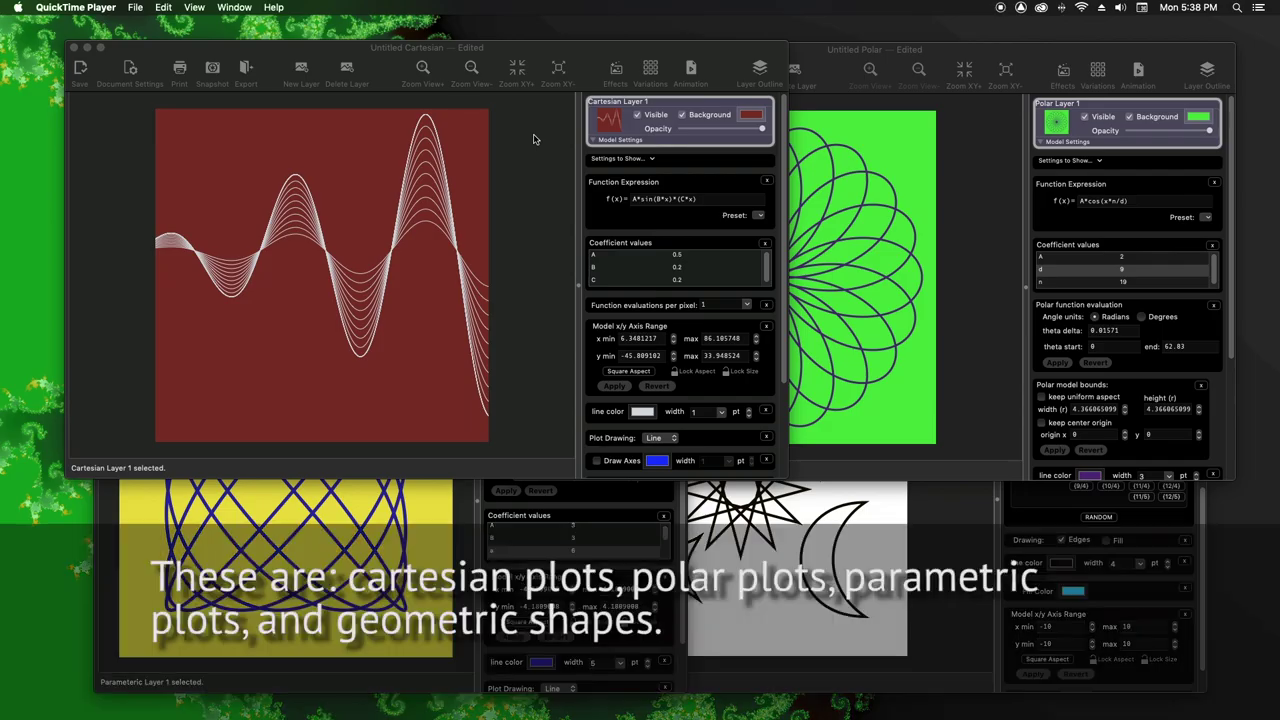
Bring the Polar, then the Geometry document to the front and turn on shape Fill.
{"action": "left_click", "coordinate": [982, 171]}
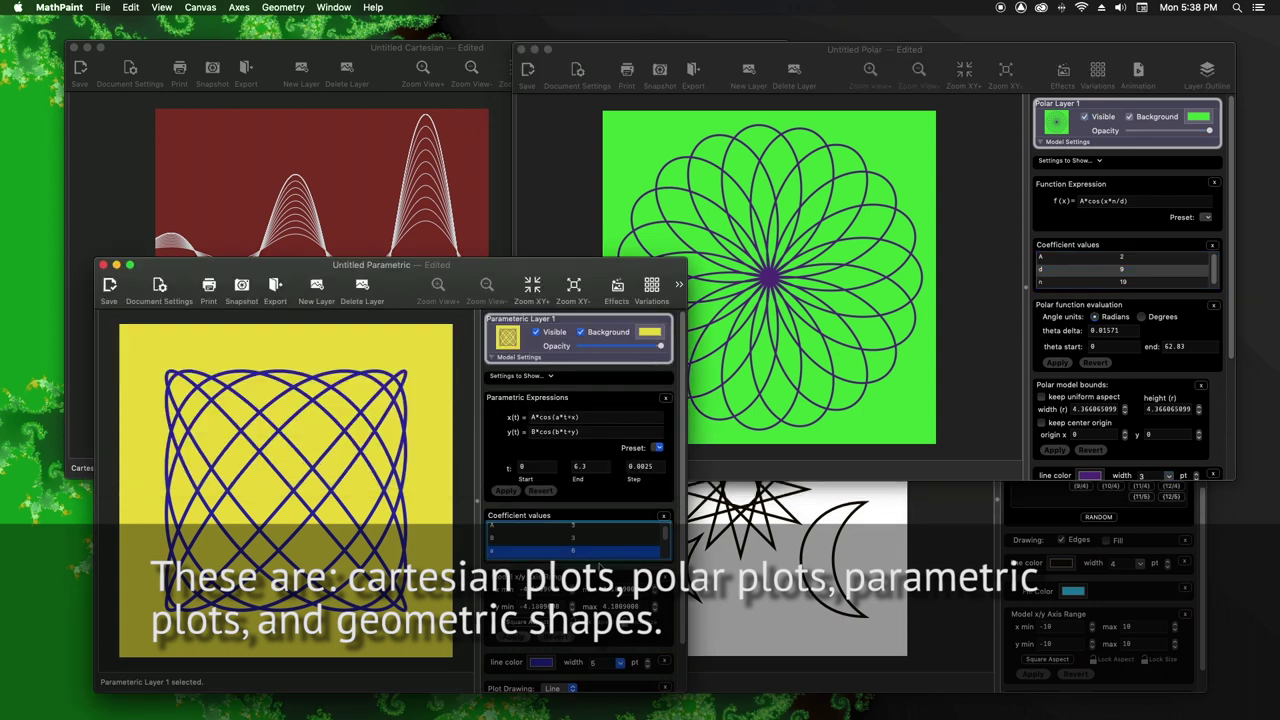
{"action": "left_click", "coordinate": [951, 567]}
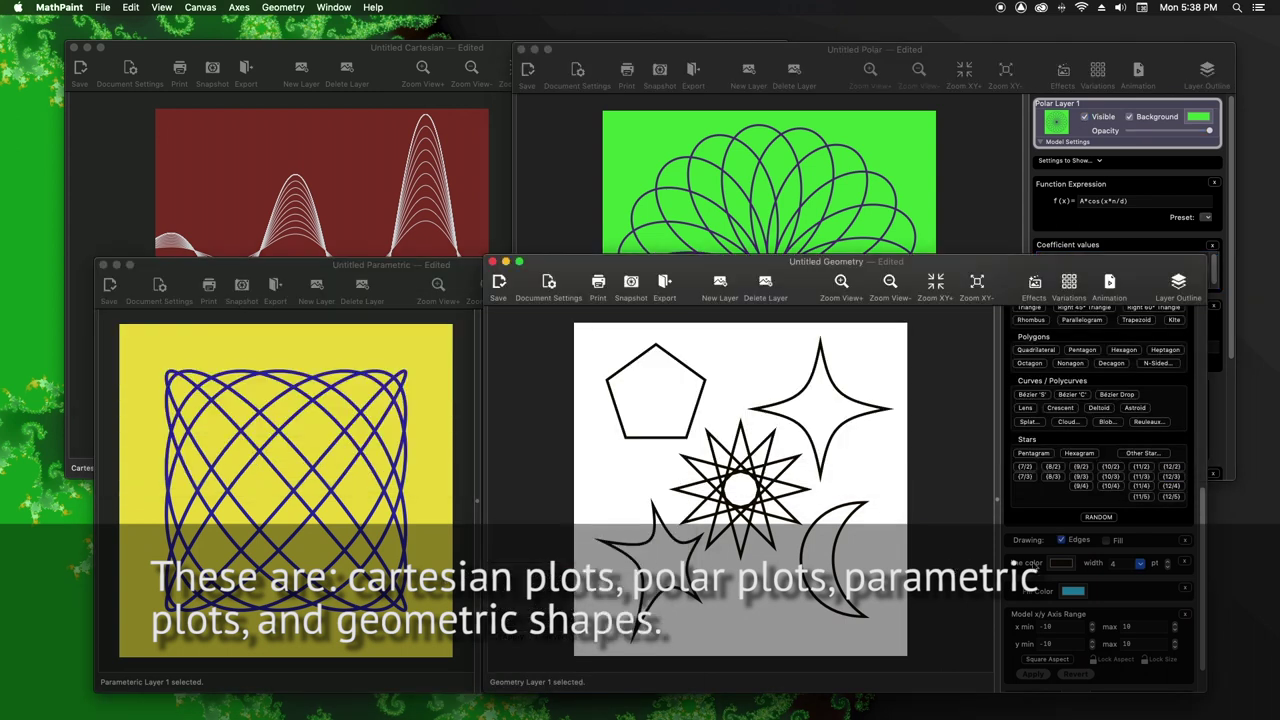
{"action": "left_click", "coordinate": [1107, 540]}
Turn off shape edges, give the rose a 0.75 Move X repeater, and enable the star's zoom and rotate repeaters.
{"action": "left_click", "coordinate": [1061, 540]}
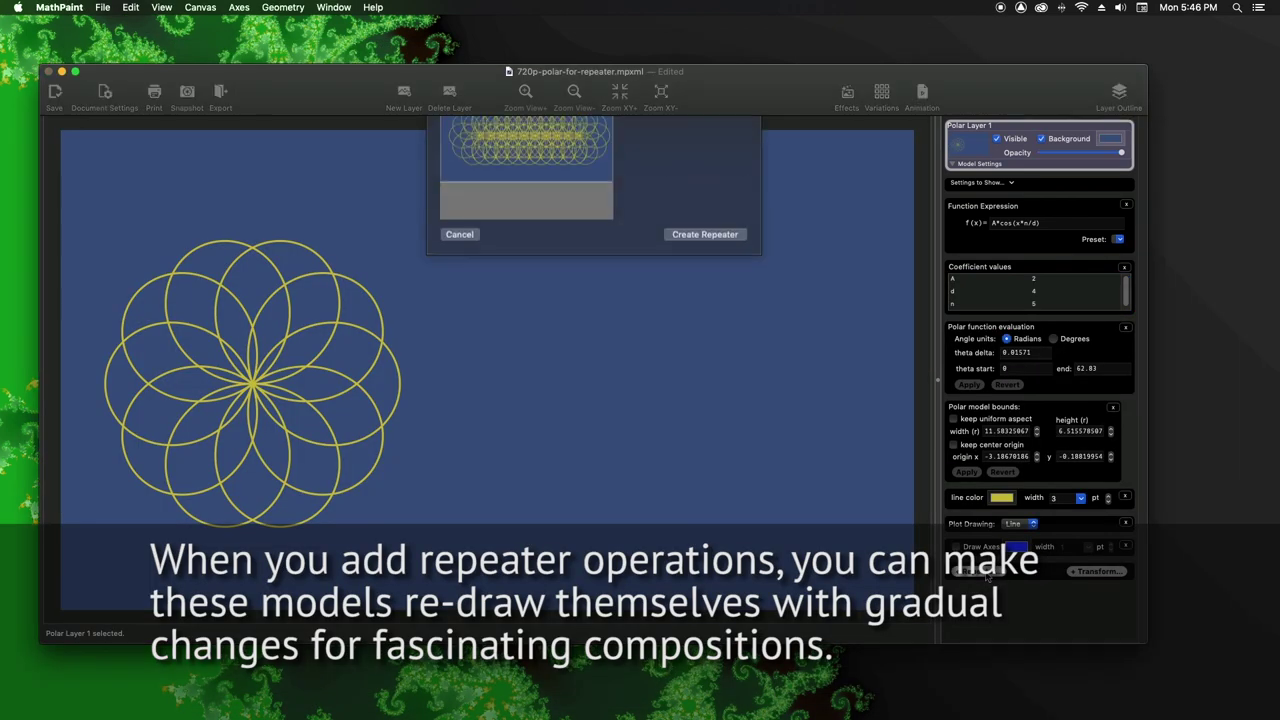
{"action": "left_click", "coordinate": [585, 205]}
{"action": "type", "text": "0.75"}
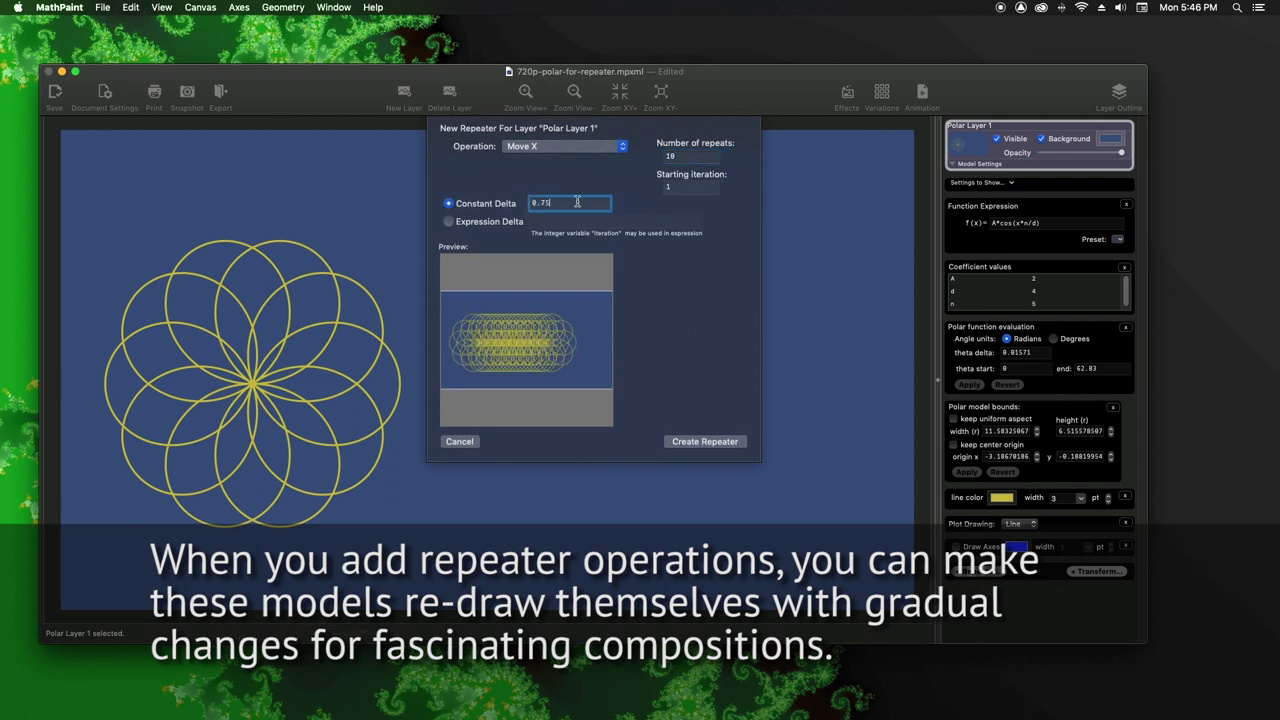
{"action": "key", "text": "Tab"}
{"action": "left_click", "coordinate": [705, 442]}
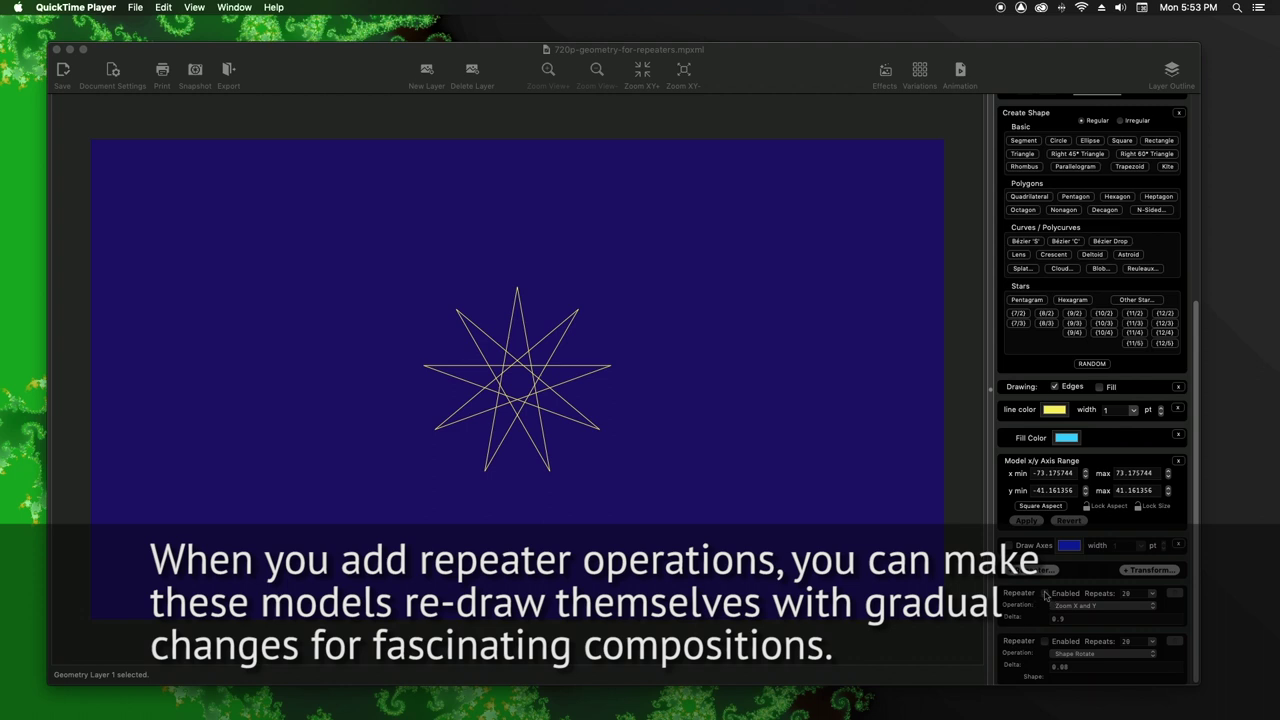
{"action": "left_click", "coordinate": [1045, 594]}
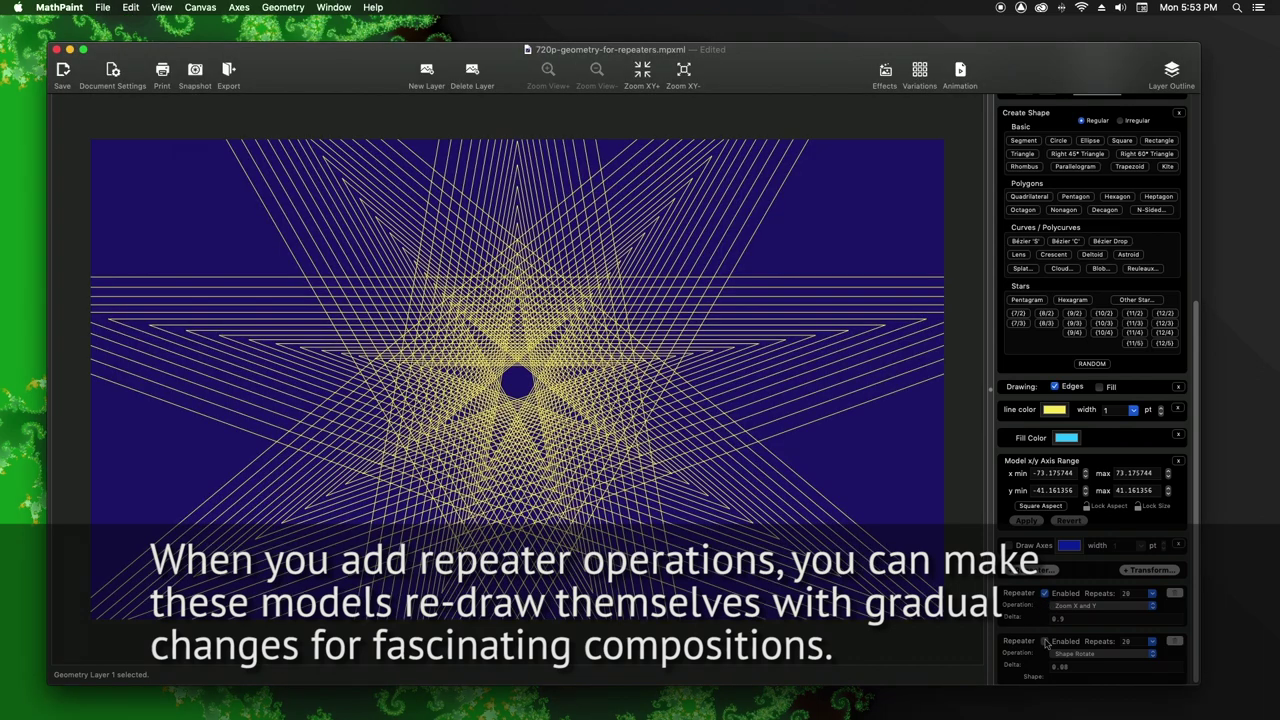
{"action": "left_click", "coordinate": [1045, 641]}
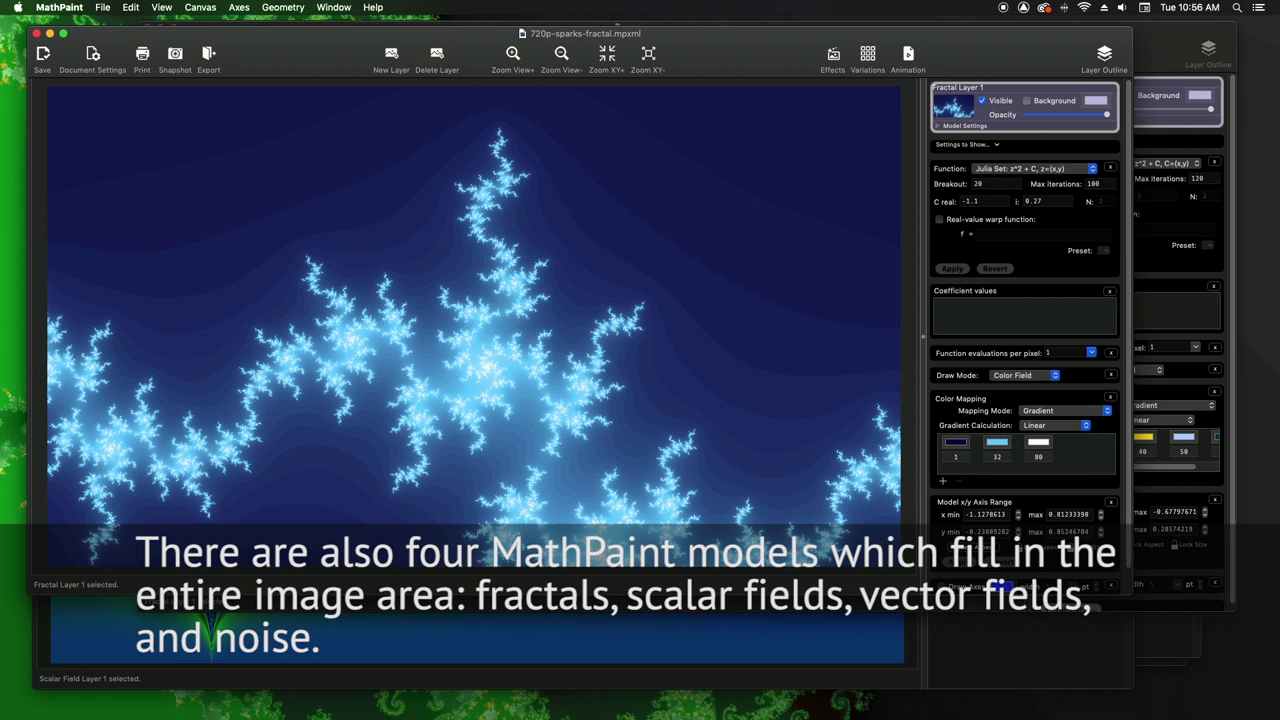
Cycle the open windows past the Mandelbrot tendrils to the vector field document.
{"action": "key", "text": "super+grave"}
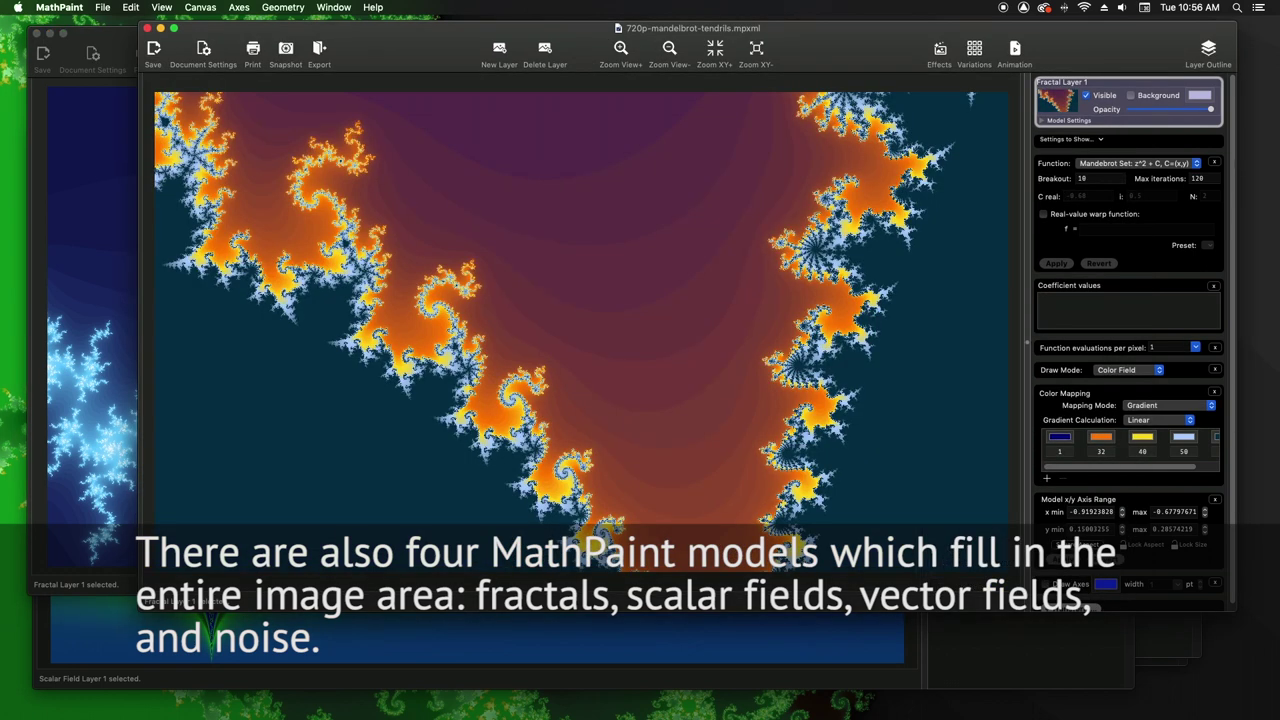
{"action": "key", "text": "super+grave"}
{"action": "key", "text": "super+grave"}
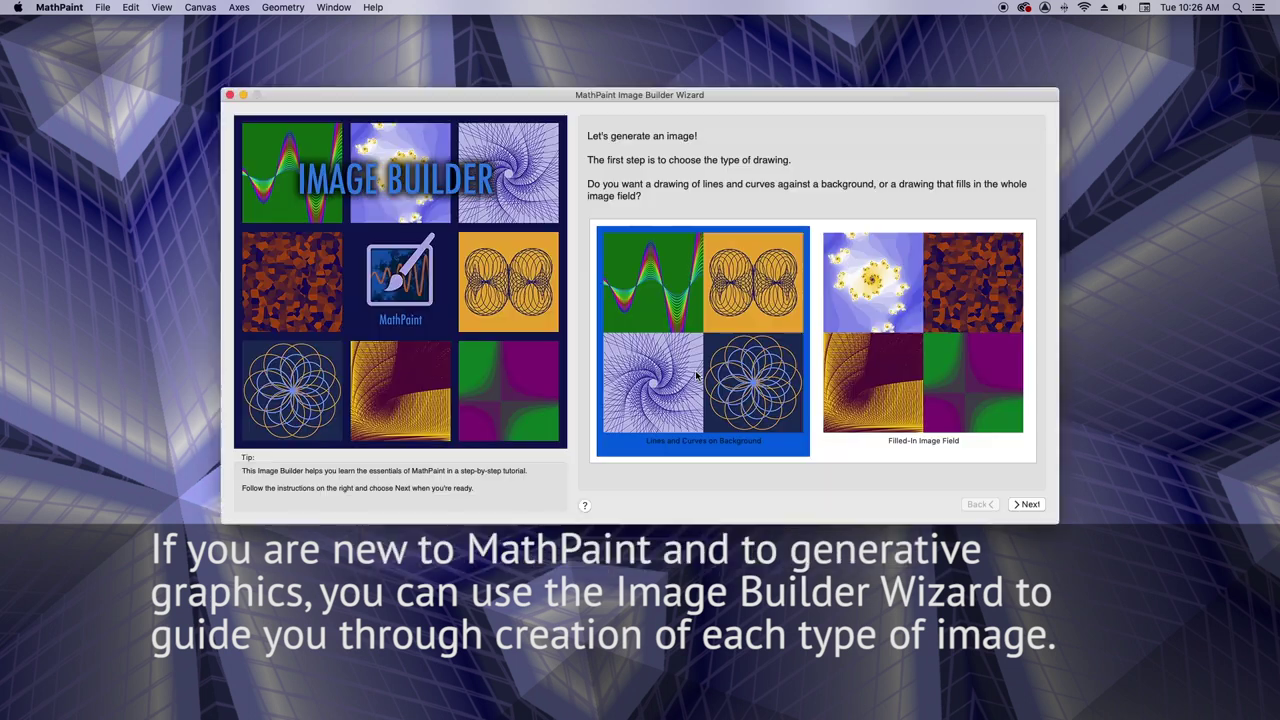
Build a polar image from the A*sin(a*x)^2+B*sin(b*x)+C preset with coefficient a lowered to 0.03299.
{"action": "left_click", "coordinate": [1024, 504]}
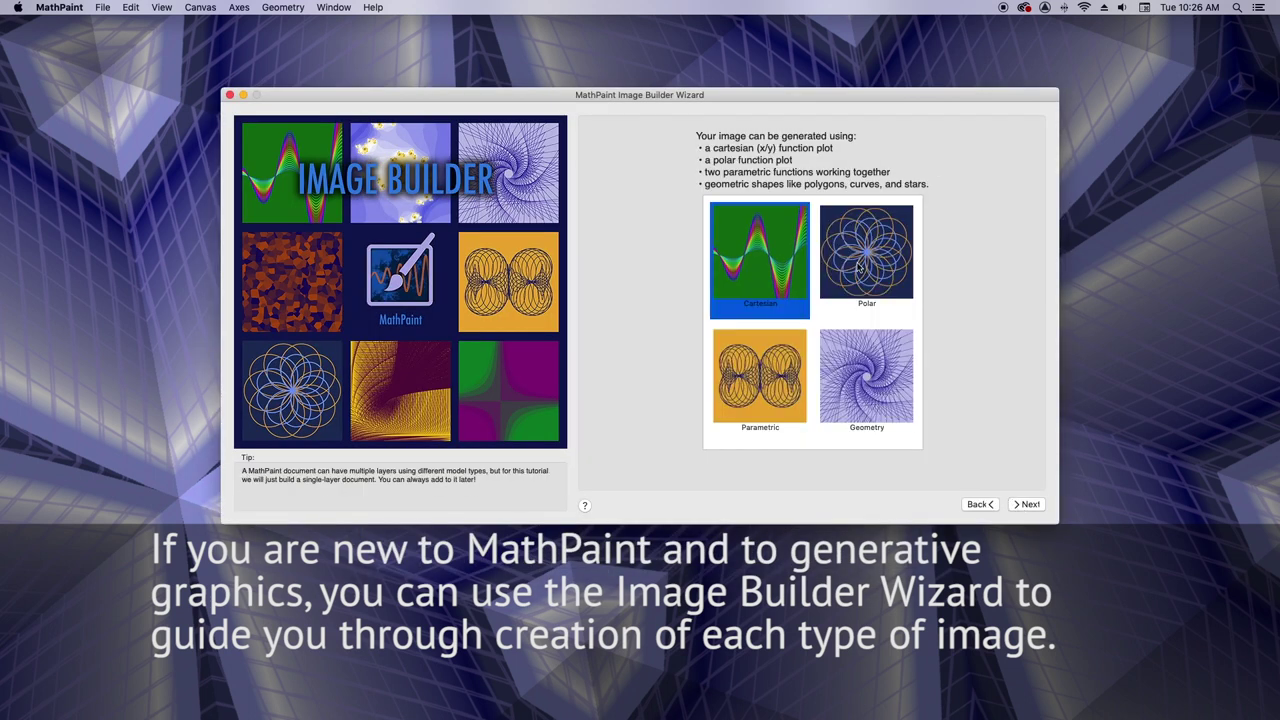
{"action": "left_click", "coordinate": [858, 263]}
{"action": "left_click", "coordinate": [1026, 504]}
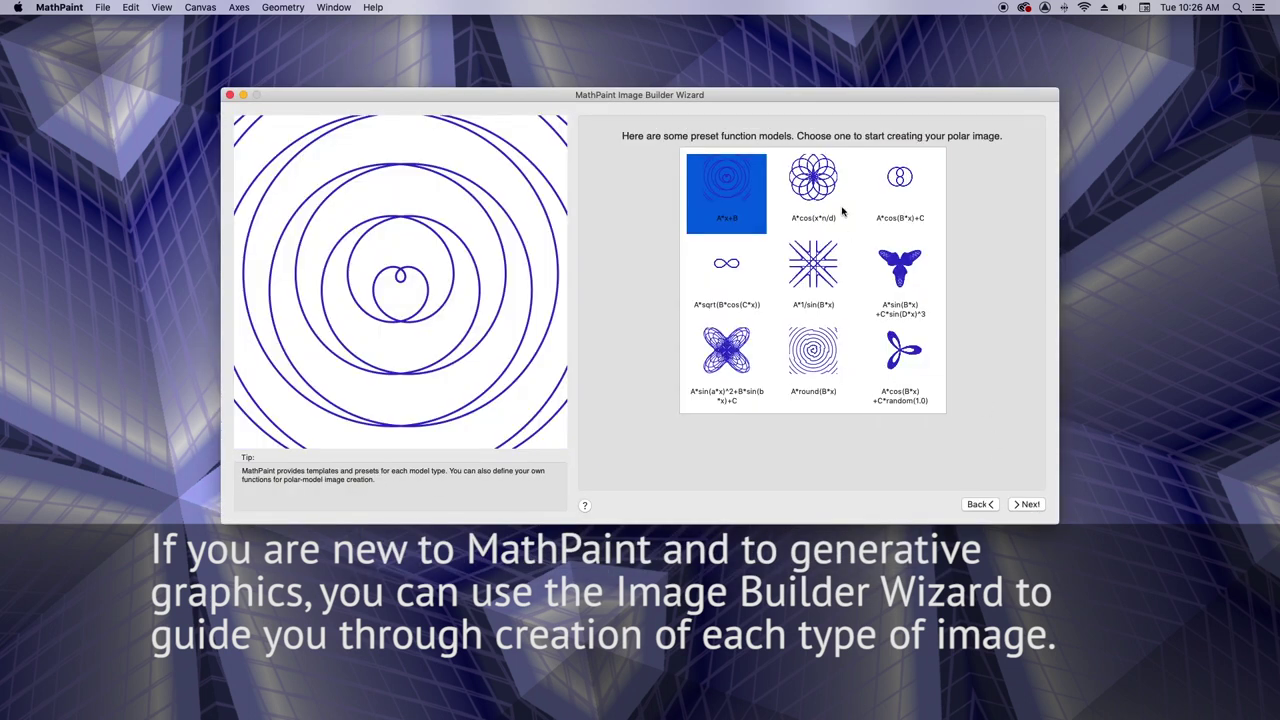
{"action": "left_click", "coordinate": [832, 193]}
{"action": "left_click", "coordinate": [902, 272]}
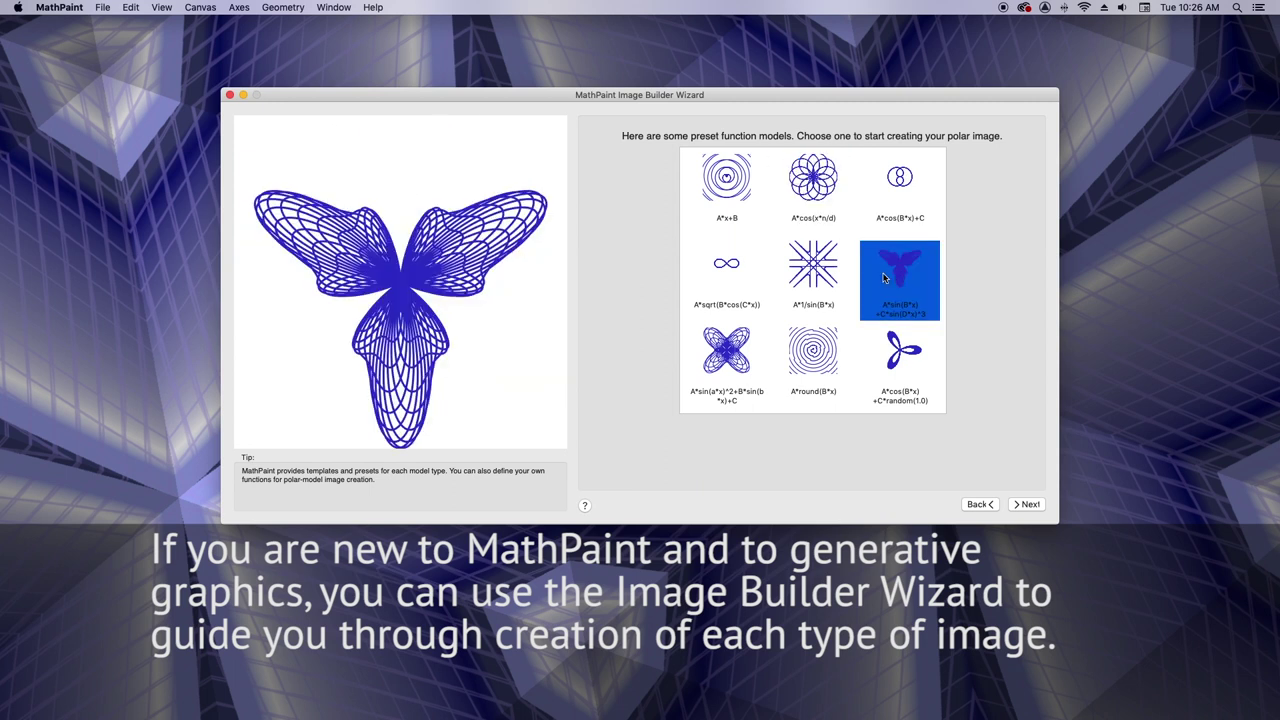
{"action": "left_click", "coordinate": [722, 358]}
{"action": "left_click", "coordinate": [1027, 505]}
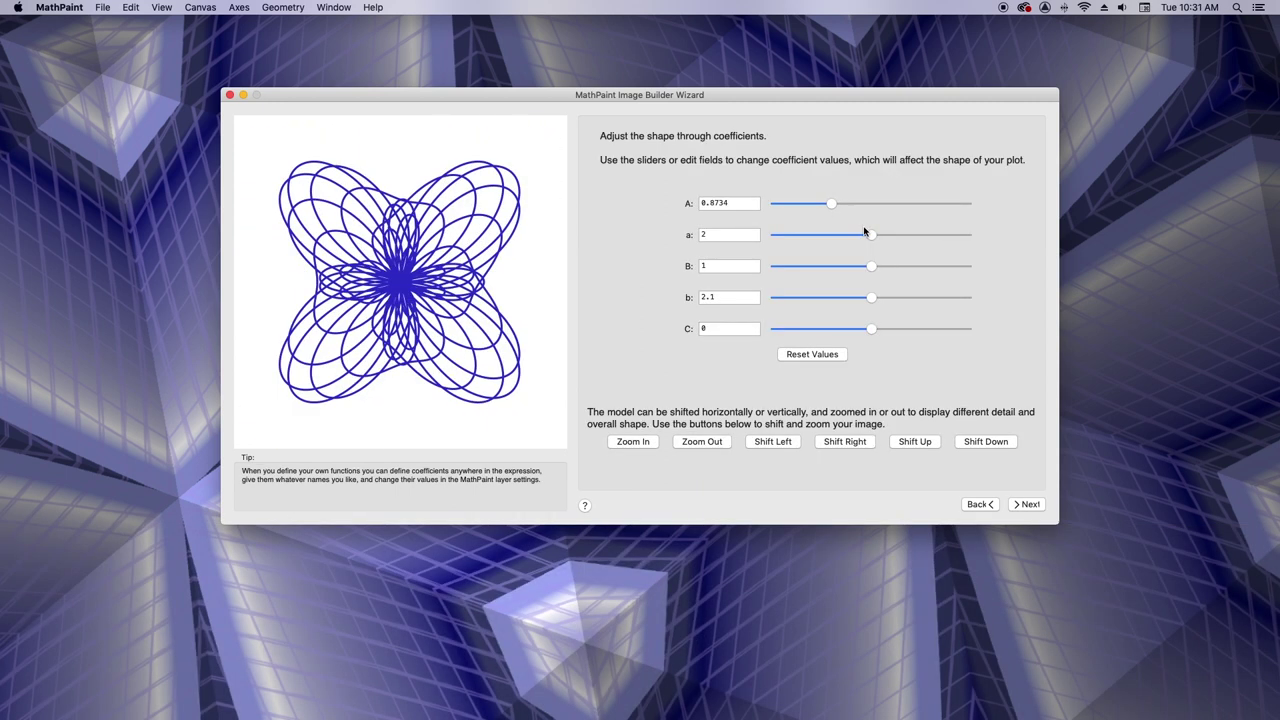
{"action": "left_click_drag", "start_coordinate": [868, 234], "coordinate": [766, 238]}
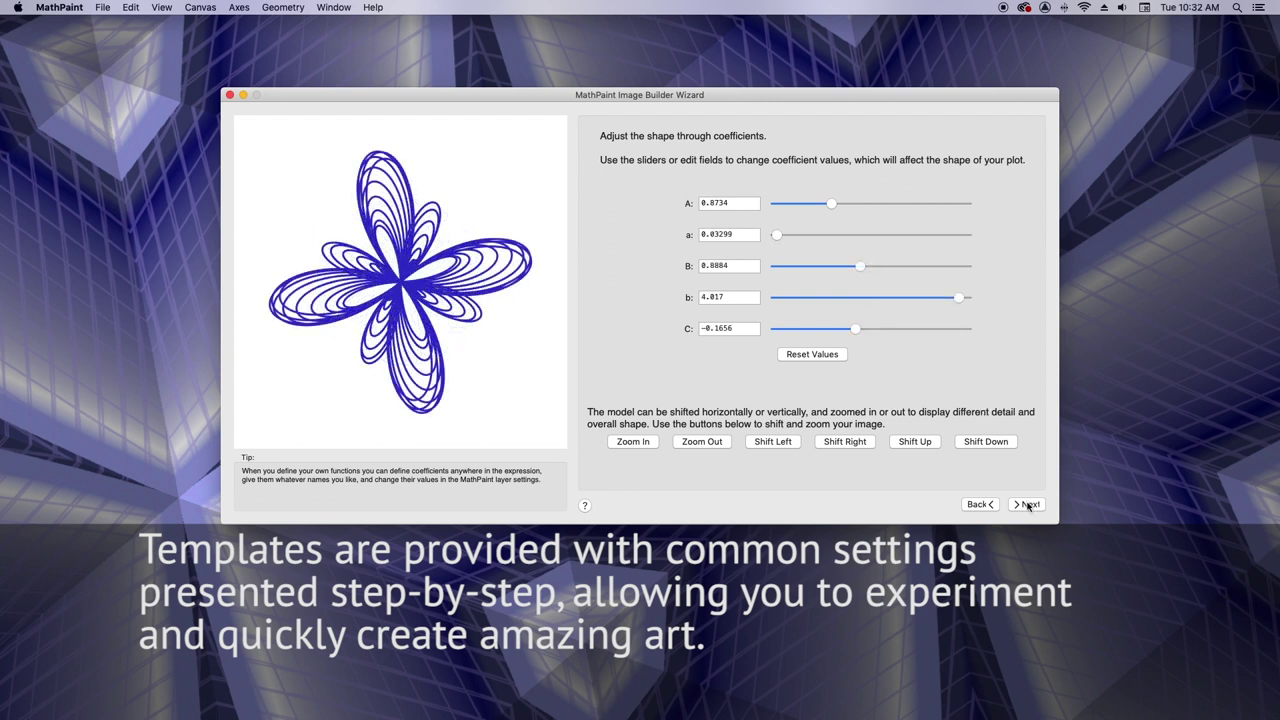
Use an Ocean background, Lemon lines at width 1, and a repeater hue shift of about 0.08.
{"action": "left_click", "coordinate": [1027, 505]}
{"action": "left_click", "coordinate": [812, 253]}
{"action": "left_click", "coordinate": [812, 337]}
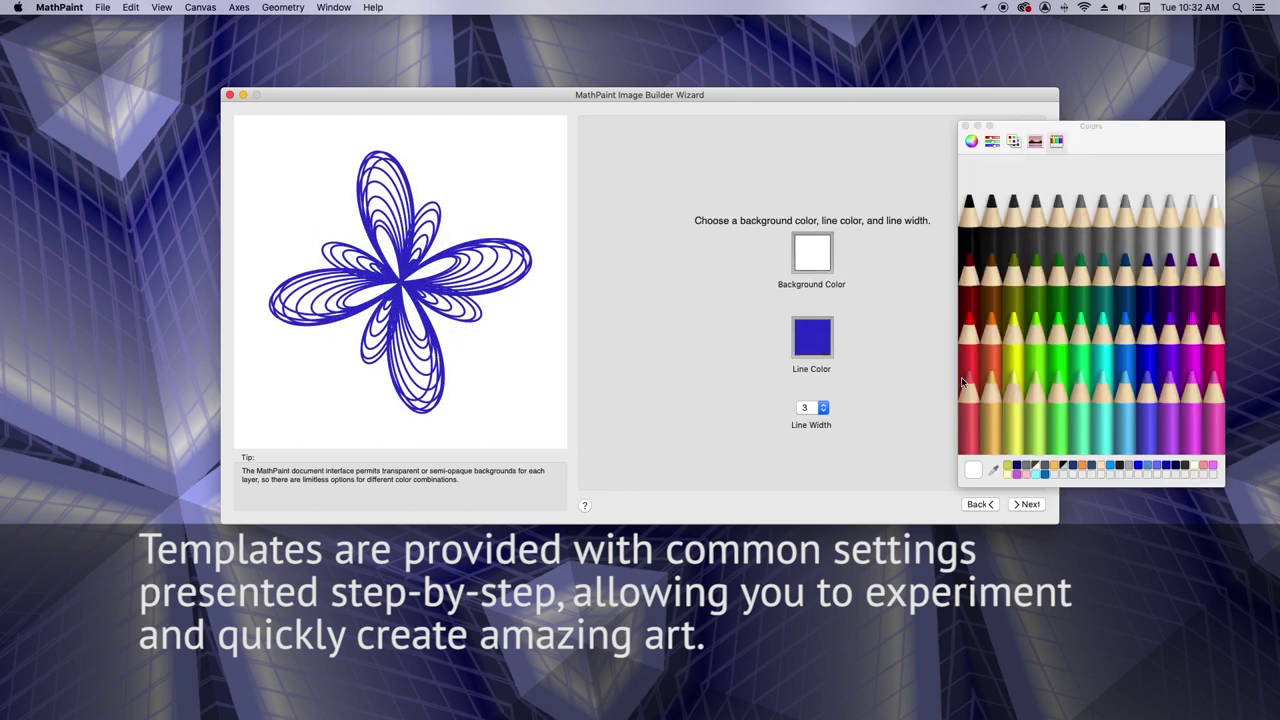
{"action": "left_click", "coordinate": [1014, 363]}
{"action": "left_click", "coordinate": [812, 253]}
{"action": "left_click", "coordinate": [1125, 240]}
{"action": "left_click", "coordinate": [811, 407]}
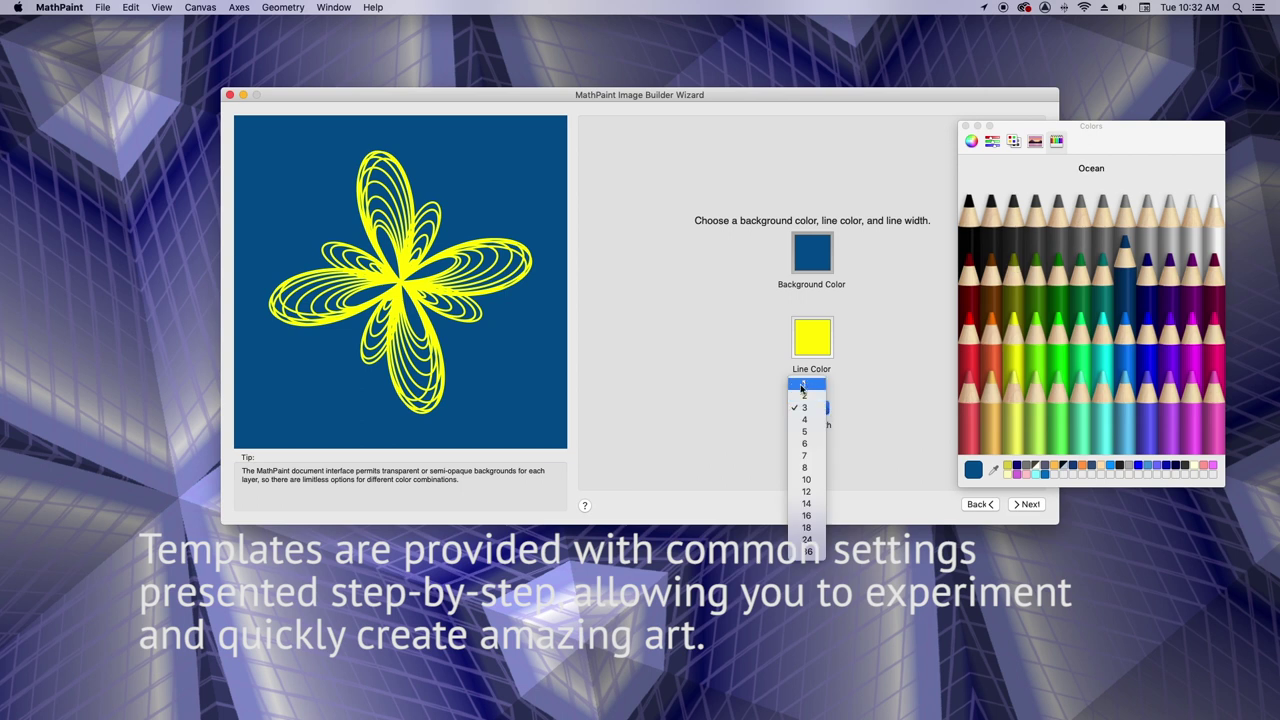
{"action": "left_click", "coordinate": [803, 386]}
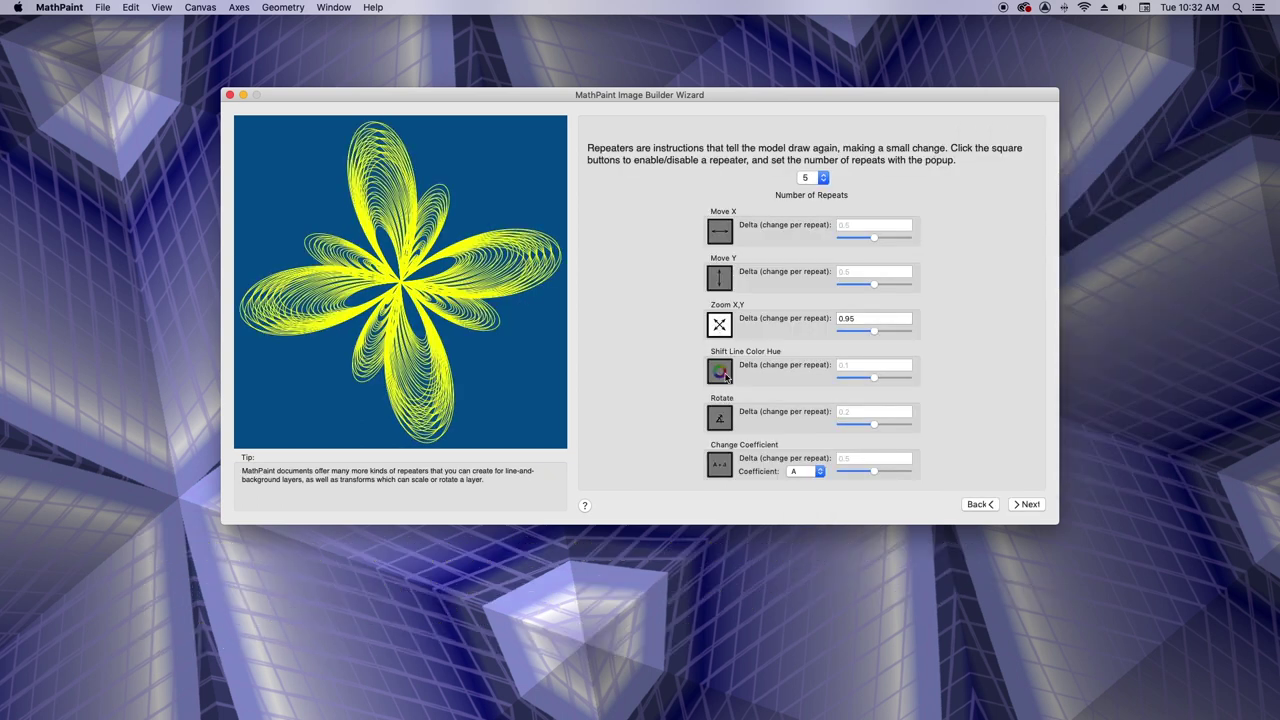
{"action": "left_click", "coordinate": [720, 371]}
{"action": "left_click_drag", "start_coordinate": [874, 377], "coordinate": [868, 378]}
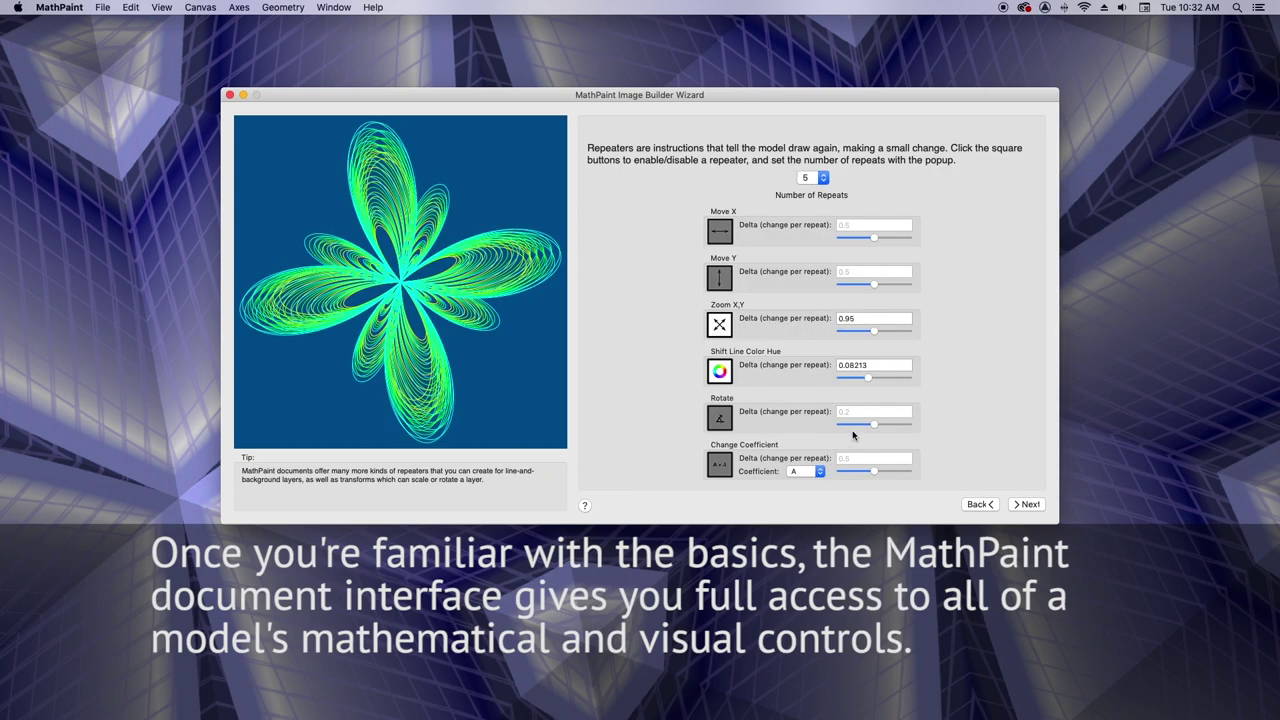
Create the flower as an Untitled Polar document and scroll through its model settings.
{"action": "left_click", "coordinate": [1022, 505]}
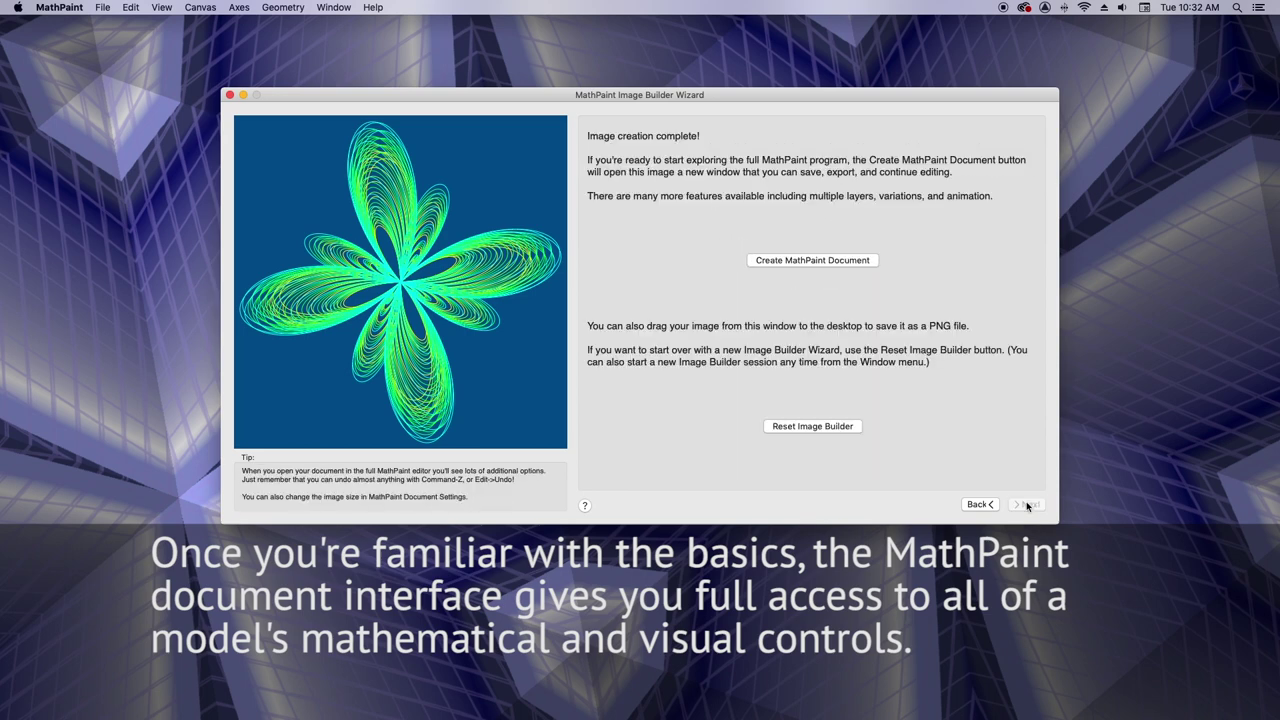
{"action": "left_click", "coordinate": [808, 261]}
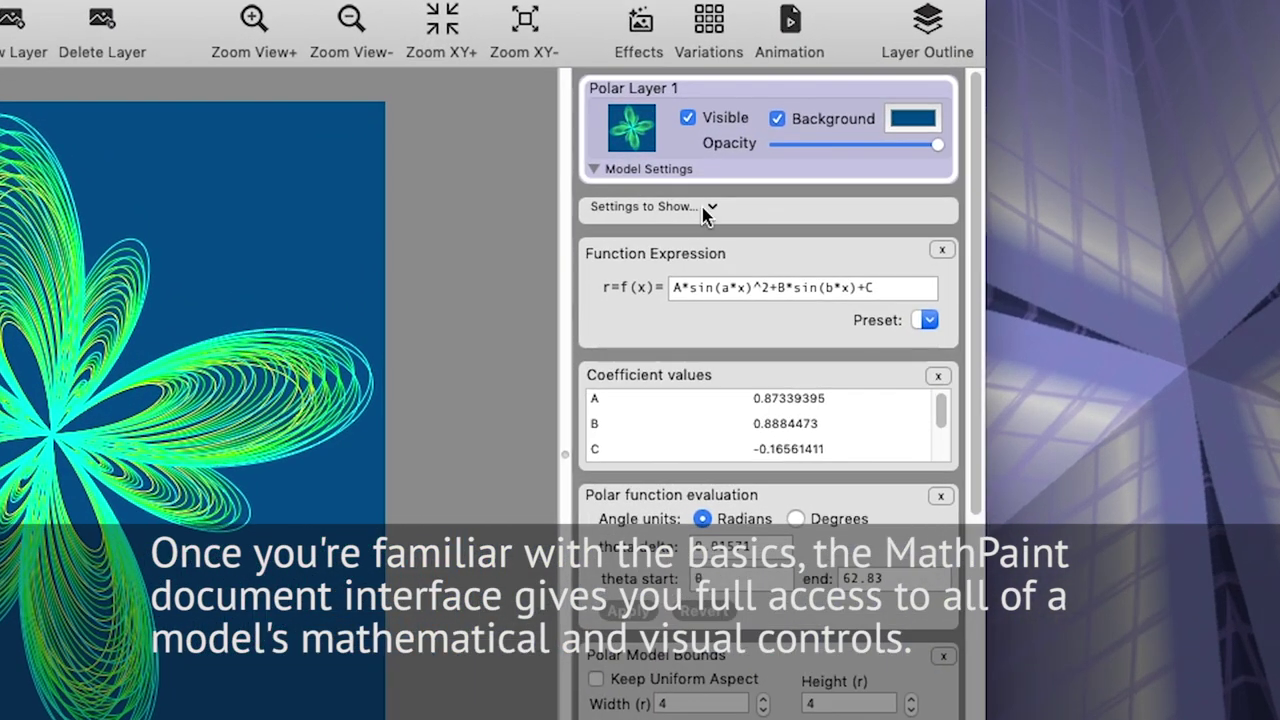
{"action": "left_click", "coordinate": [688, 240]}
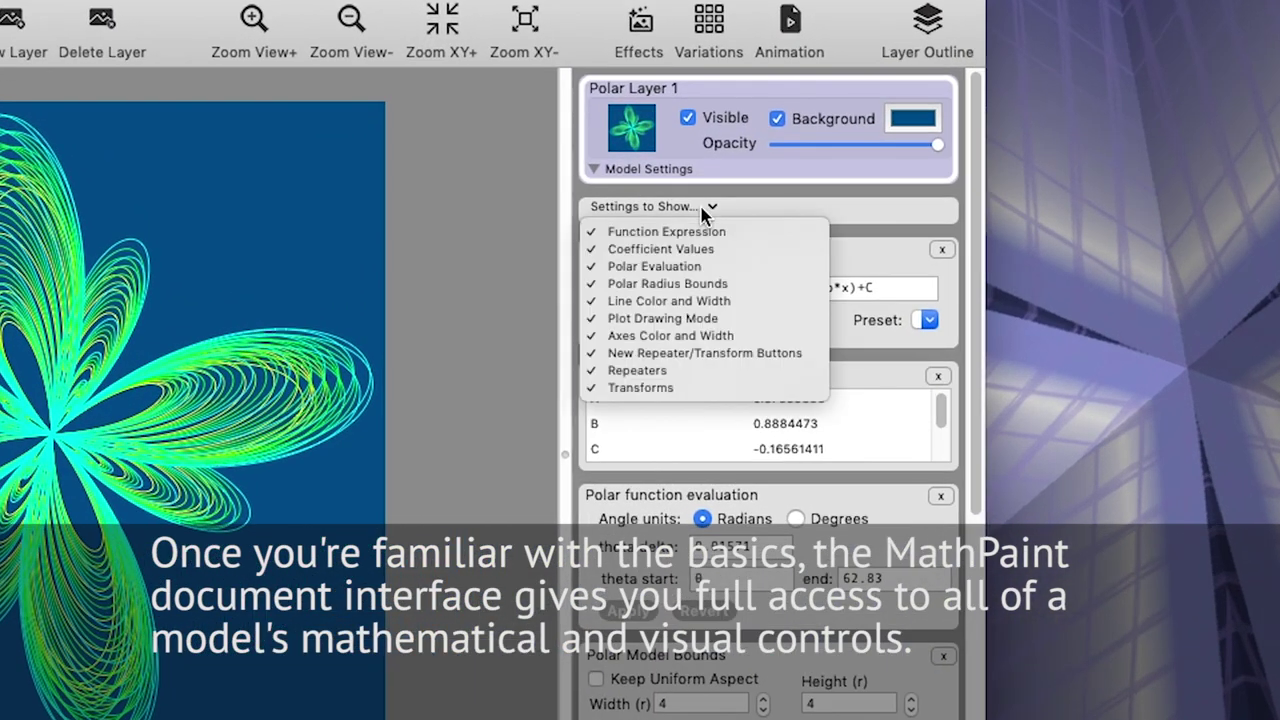
{"action": "left_click", "coordinate": [886, 220]}
{"action": "left_click_drag", "start_coordinate": [980, 240], "coordinate": [960, 471]}
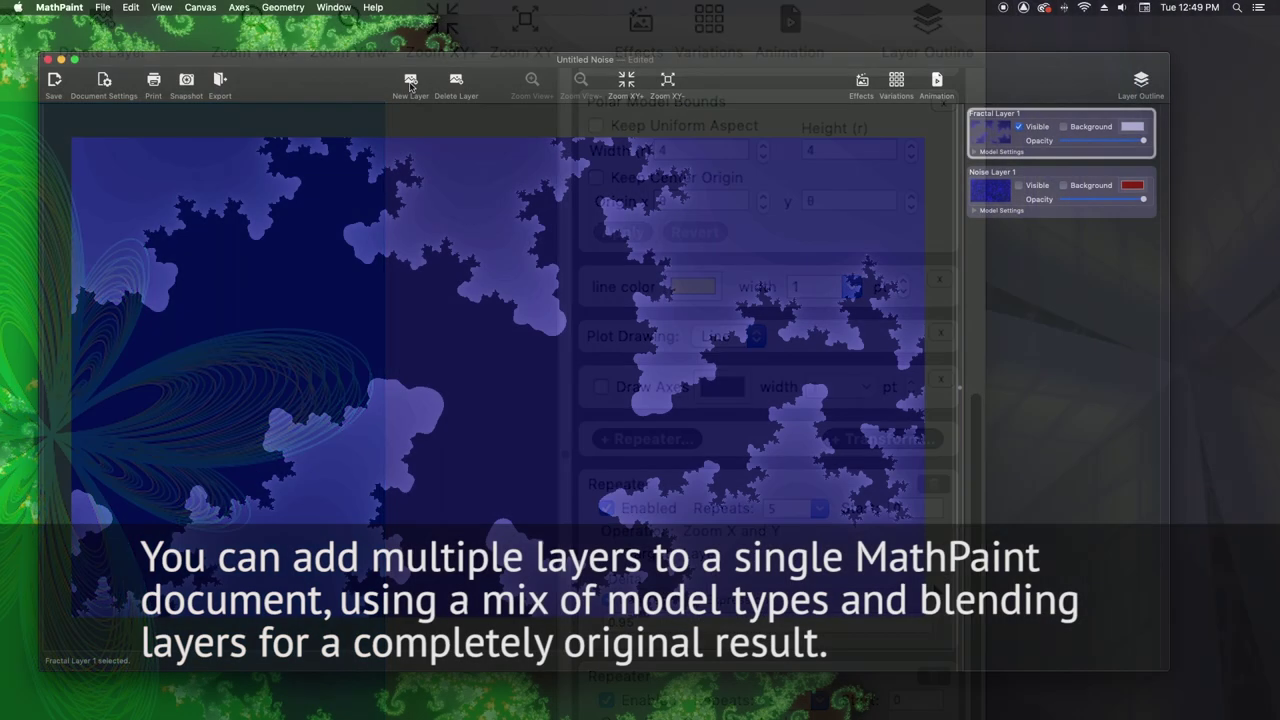
Add a new Geometry layer to the Untitled Noise document.
{"action": "left_click", "coordinate": [410, 82]}
{"action": "left_click", "coordinate": [550, 160]}
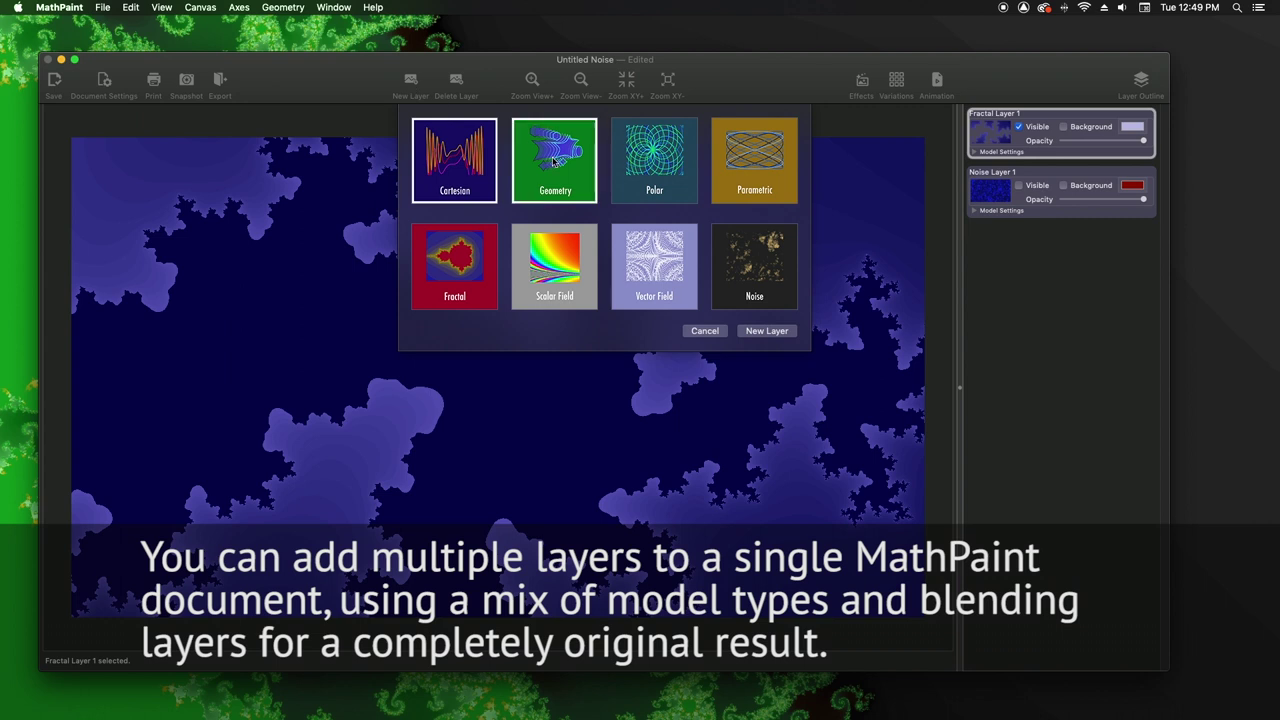
{"action": "left_click", "coordinate": [768, 331]}
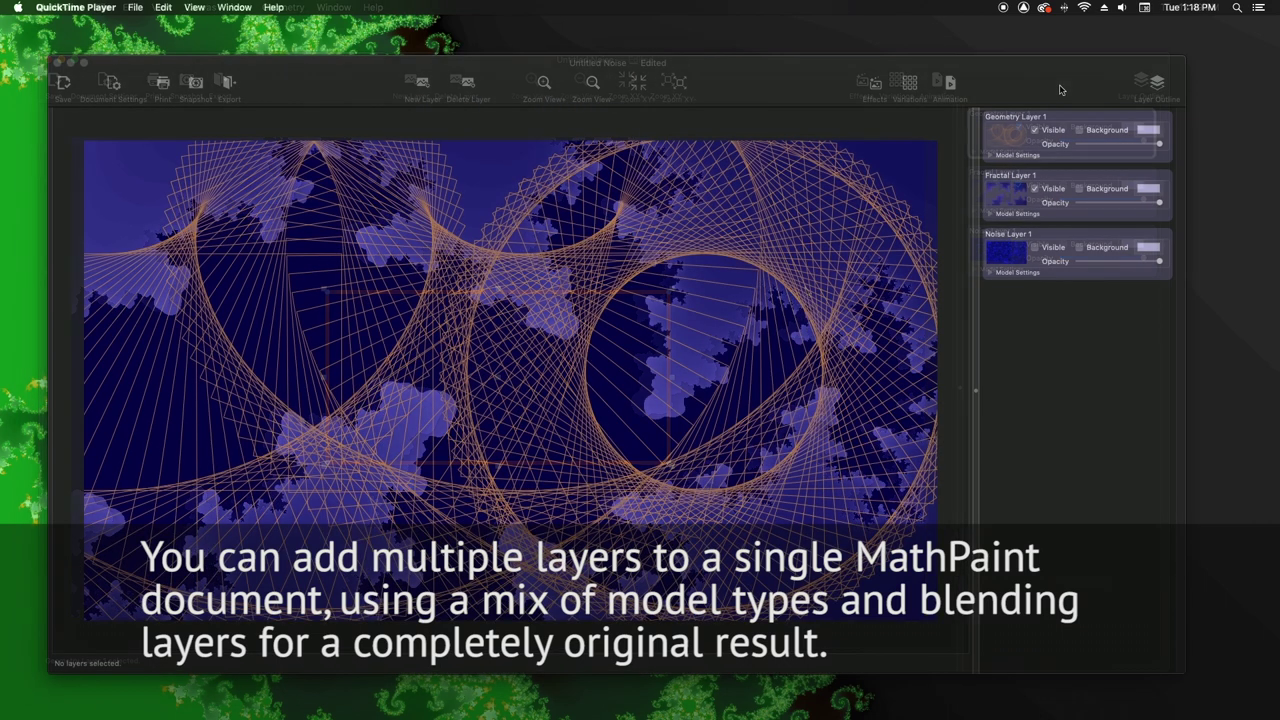
Show the noise layer, lower Fractal Layer 1's opacity to about 70%, and keep the geometry layer visible.
{"action": "left_click", "coordinate": [1034, 130]}
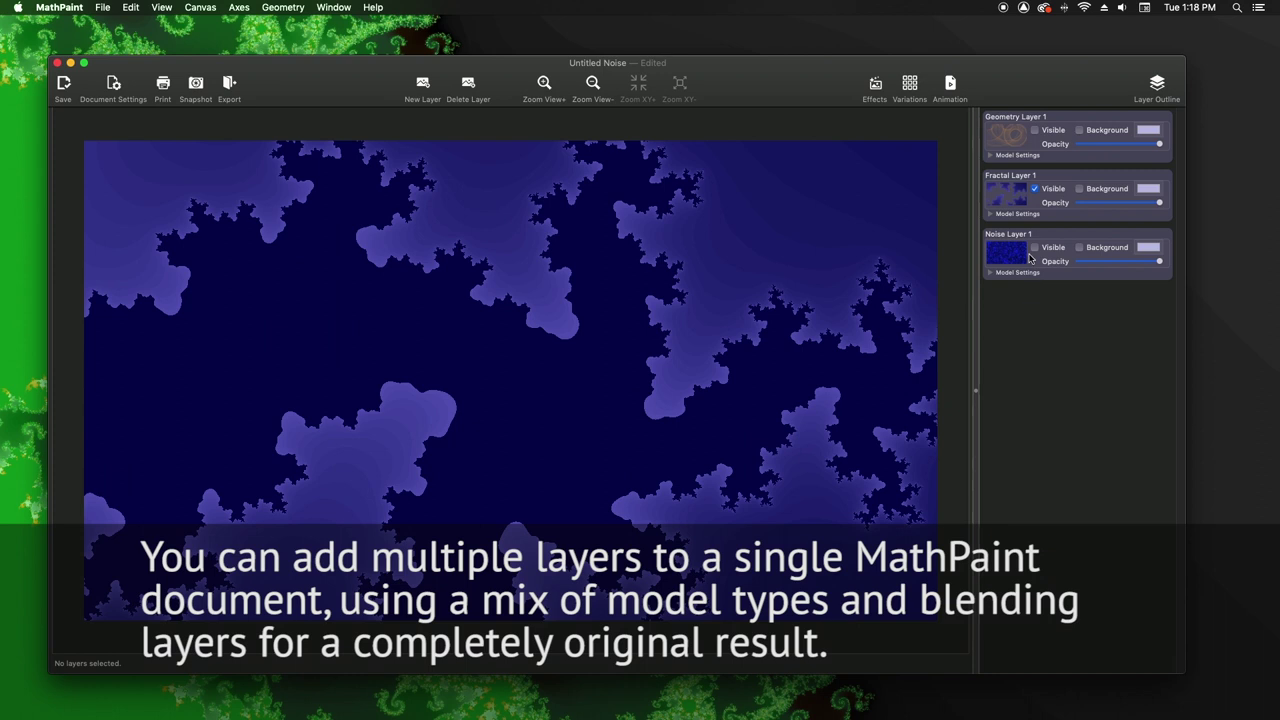
{"action": "left_click", "coordinate": [1035, 247]}
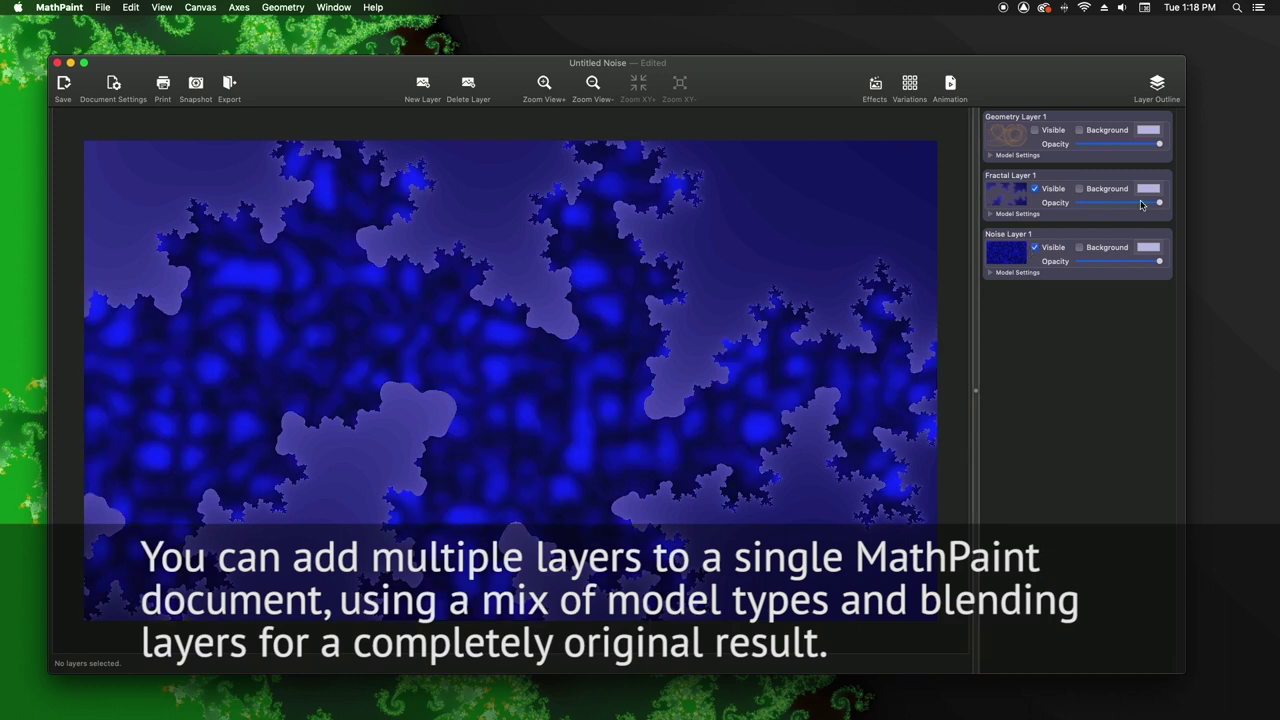
{"action": "left_click_drag", "start_coordinate": [1159, 204], "coordinate": [1122, 204]}
{"action": "left_click", "coordinate": [1040, 130]}
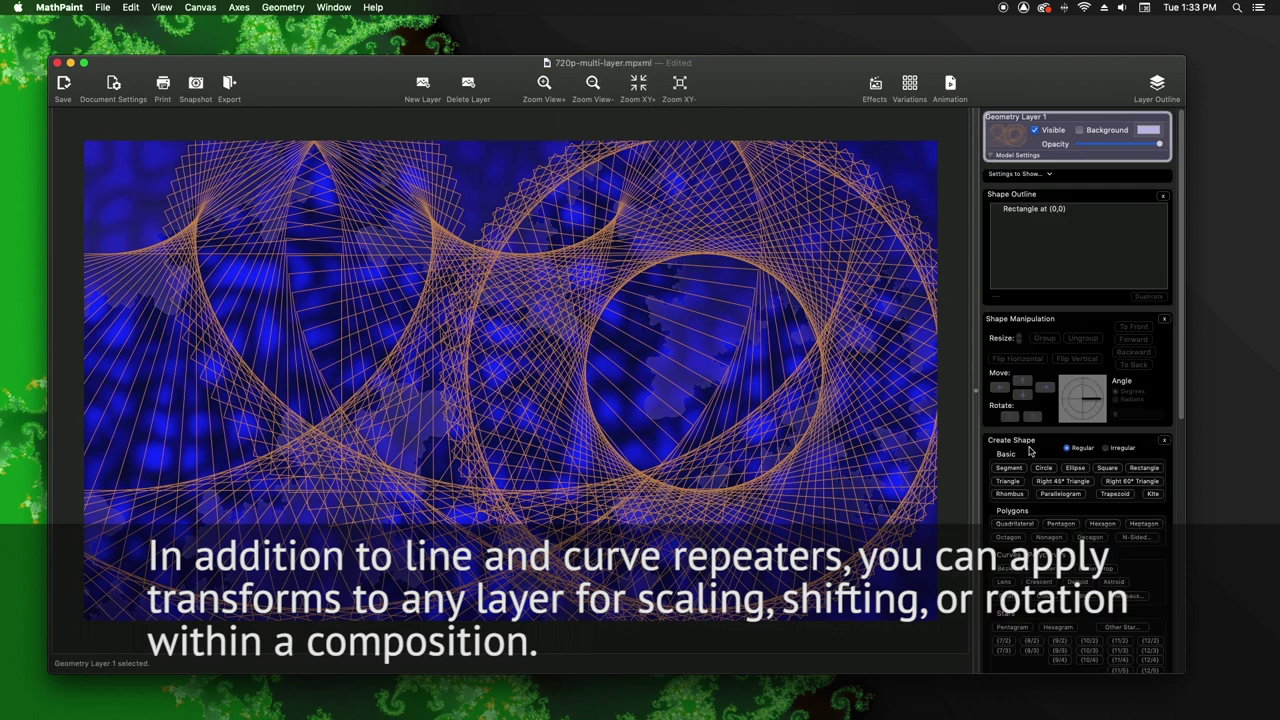
Give the geometry layer a centered Rotate transform of about 307°.
{"action": "scroll", "coordinate": [1031, 450], "scroll_direction": "down", "scroll_amount": 10}
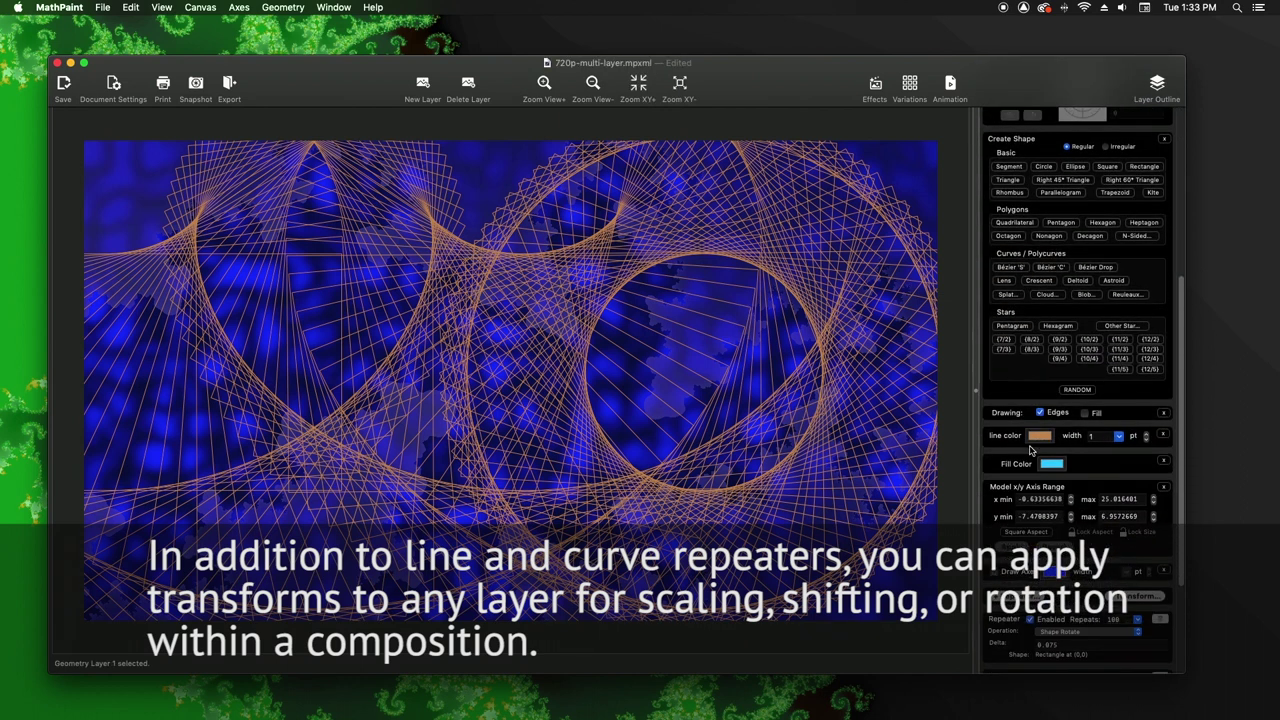
{"action": "scroll", "coordinate": [1031, 450], "scroll_direction": "down", "scroll_amount": 2}
{"action": "left_click", "coordinate": [1141, 571]}
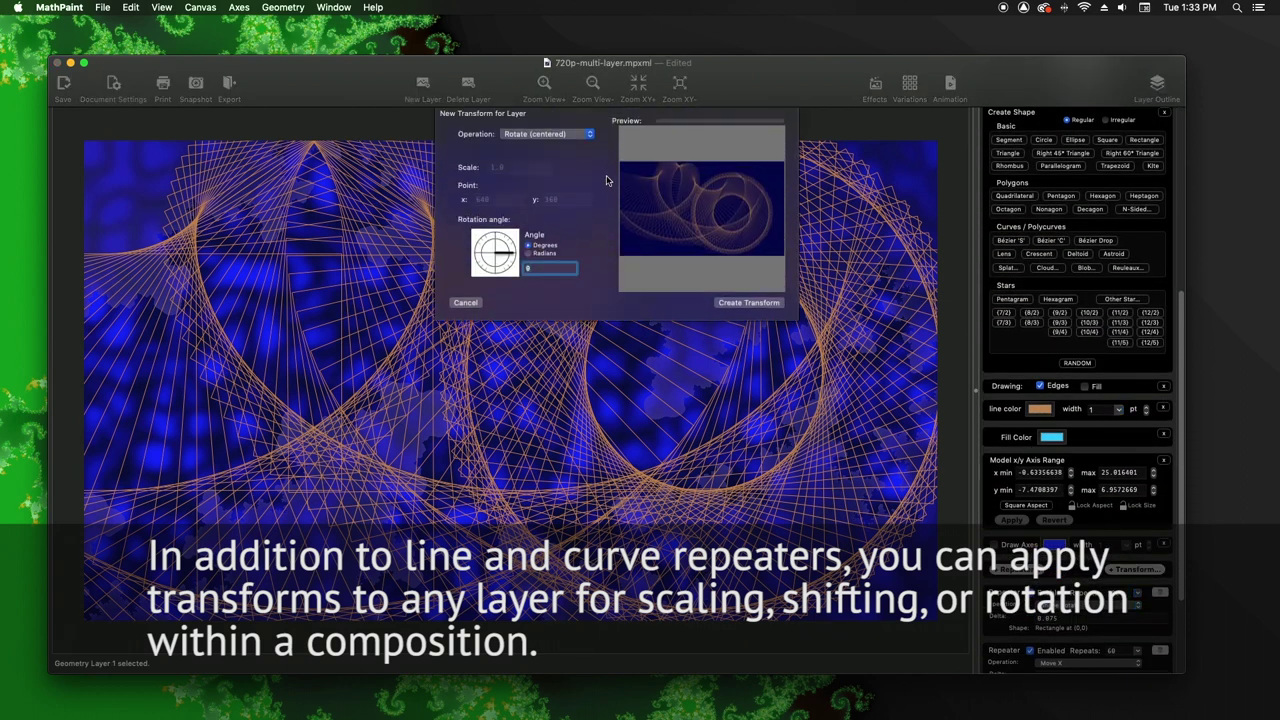
{"action": "mouse_move", "coordinate": [506, 260]}
{"action": "left_mouse_down"}
{"action": "mouse_move", "coordinate": [509, 241]}
{"action": "mouse_move", "coordinate": [521, 279]}
{"action": "left_mouse_up"}
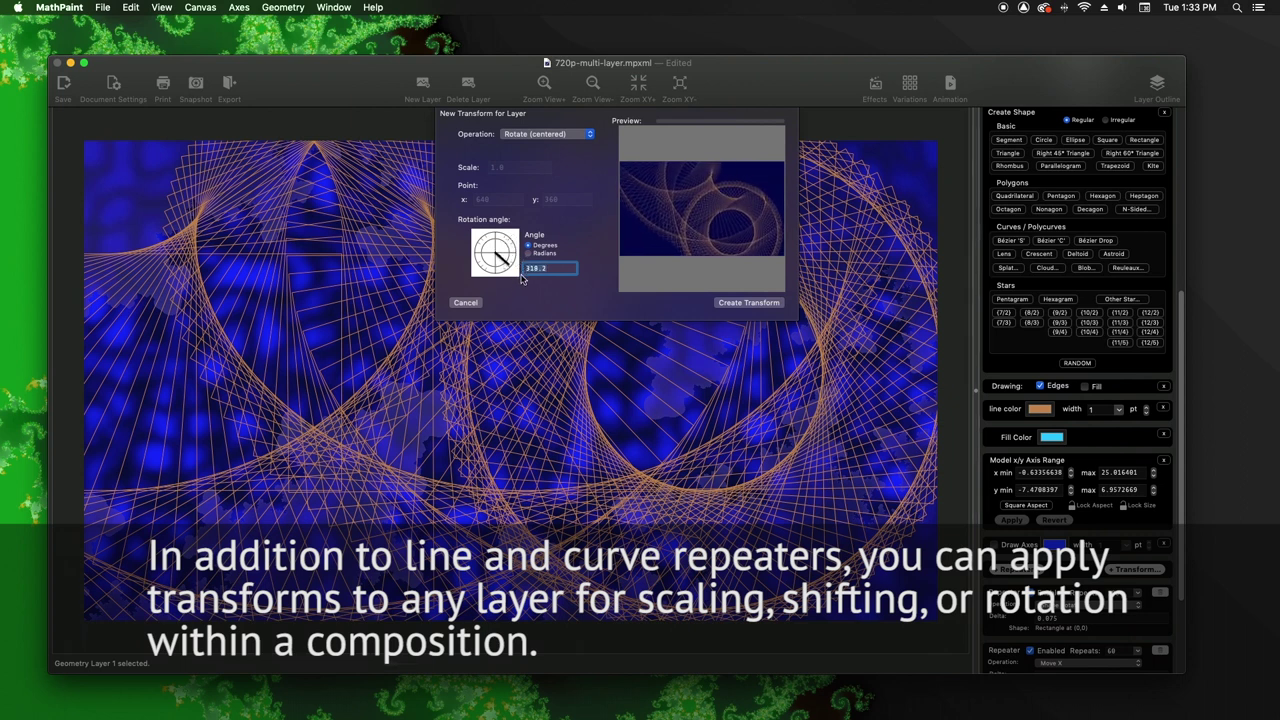
{"action": "left_click", "coordinate": [745, 302]}
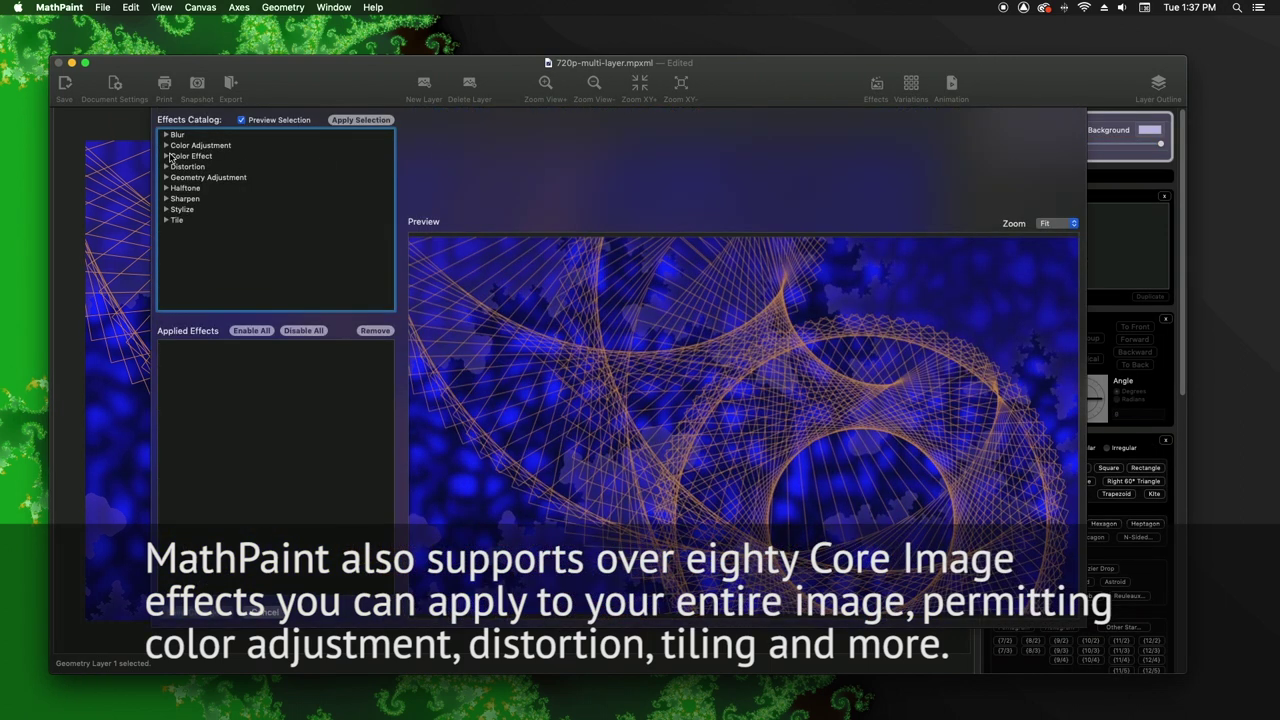
Preview the Color Monochrome, Maximum Component and Photo Effect Fade effects from Color Effect.
{"action": "left_click", "coordinate": [167, 156]}
{"action": "left_click", "coordinate": [210, 177]}
{"action": "left_click", "coordinate": [245, 220]}
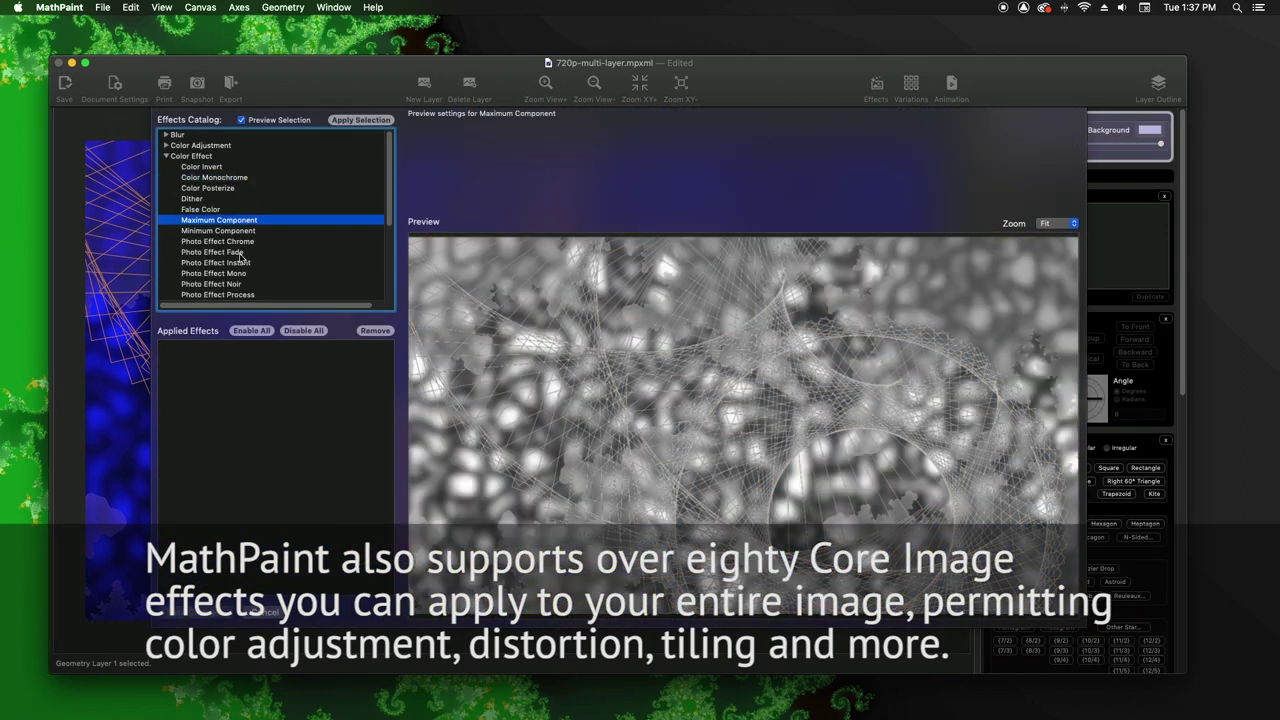
{"action": "left_click", "coordinate": [240, 253]}
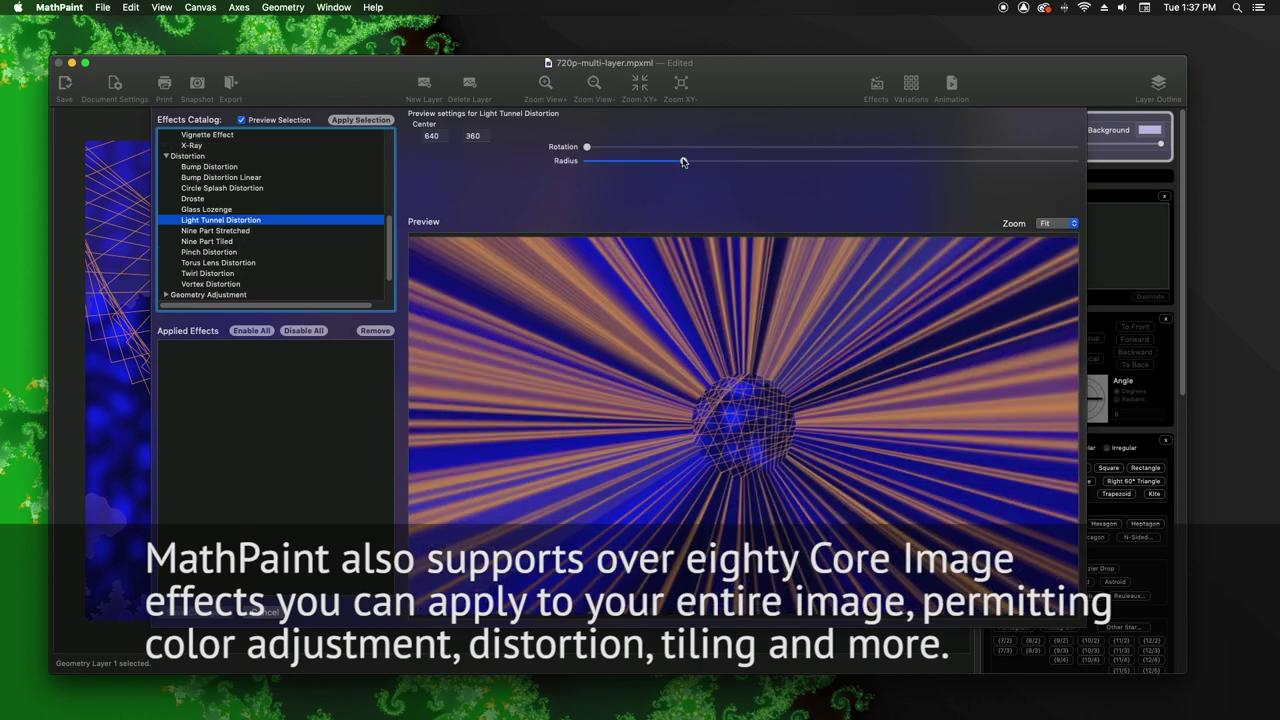
Enlarge the light tunnel radius, then preview the Op Tile and Parallelogram Tile effects.
{"action": "left_click_drag", "start_coordinate": [683, 161], "coordinate": [820, 177]}
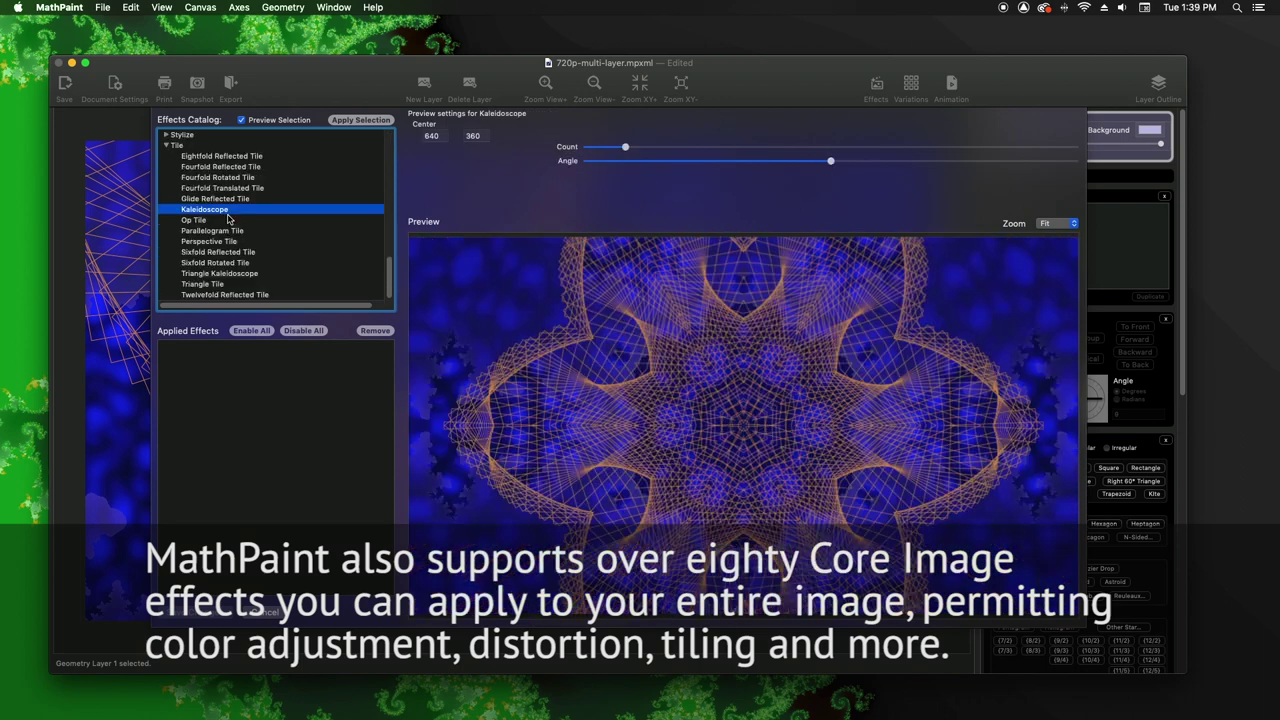
{"action": "left_click", "coordinate": [227, 220]}
{"action": "left_click", "coordinate": [233, 231]}
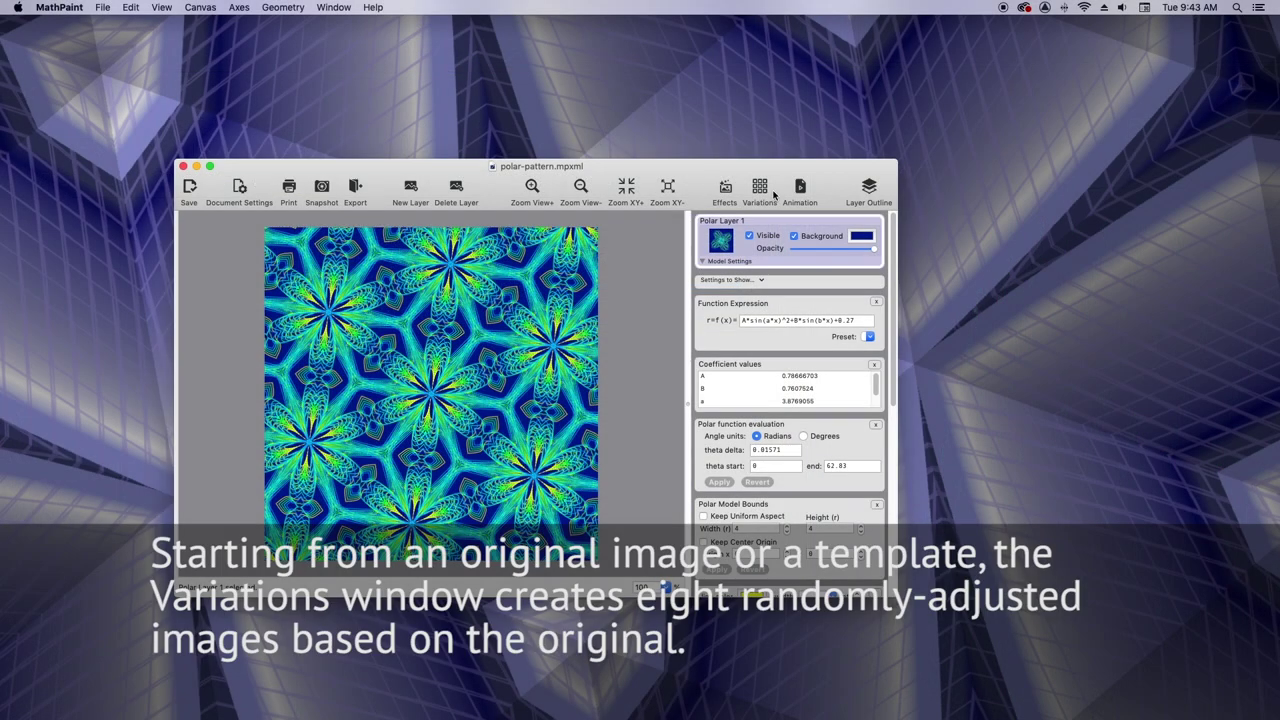
Show the polar pattern's Variations and regenerate the eight variations three times.
{"action": "left_click", "coordinate": [760, 190]}
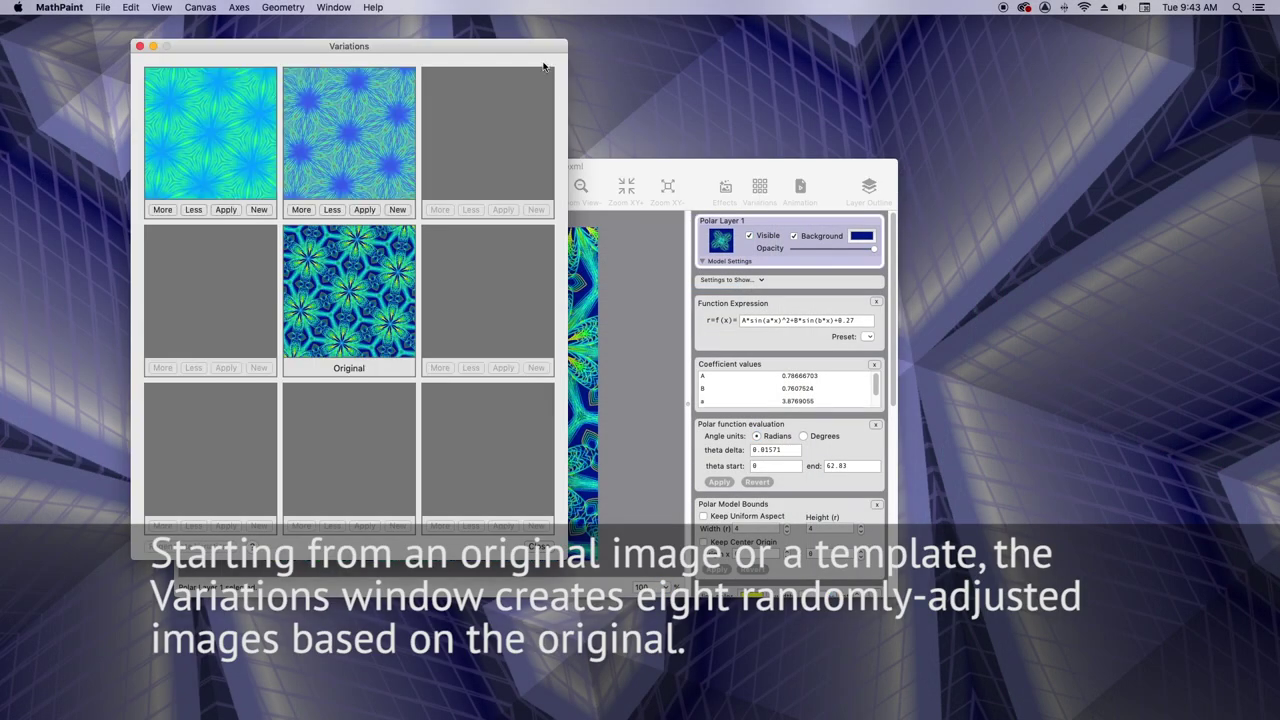
{"action": "left_click_drag", "start_coordinate": [517, 56], "coordinate": [443, 62]}
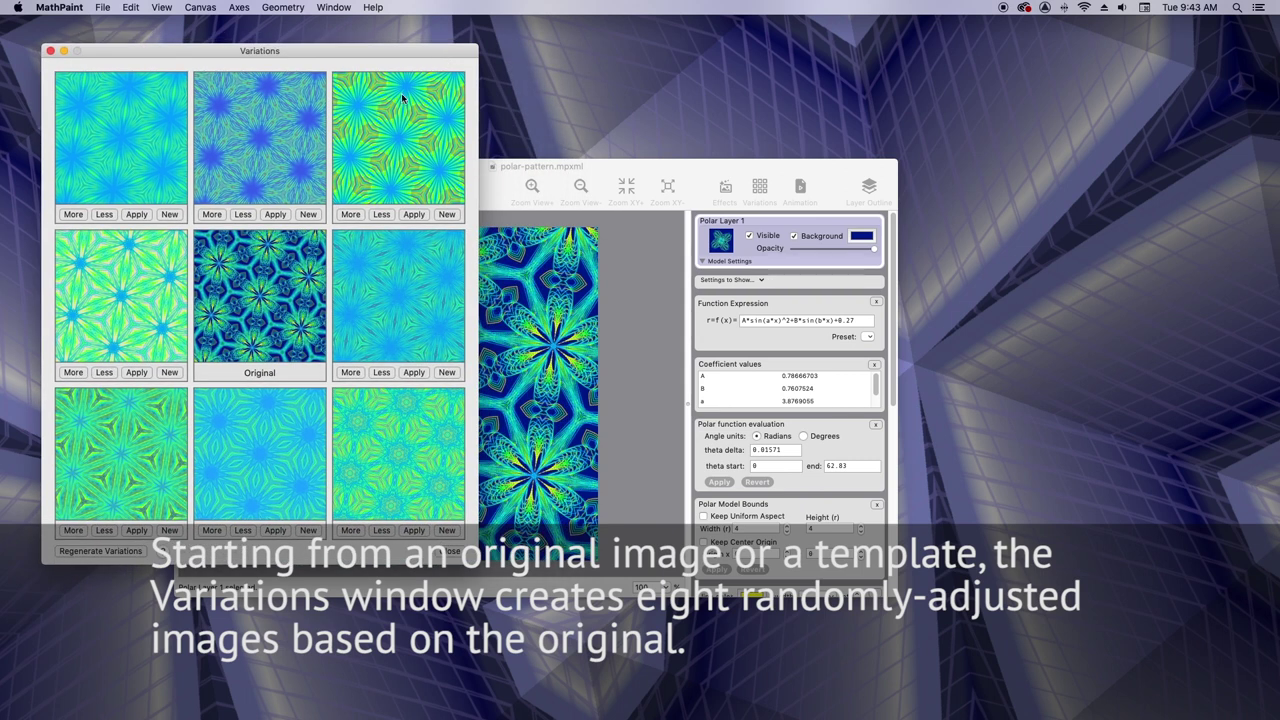
{"action": "left_click", "coordinate": [98, 551]}
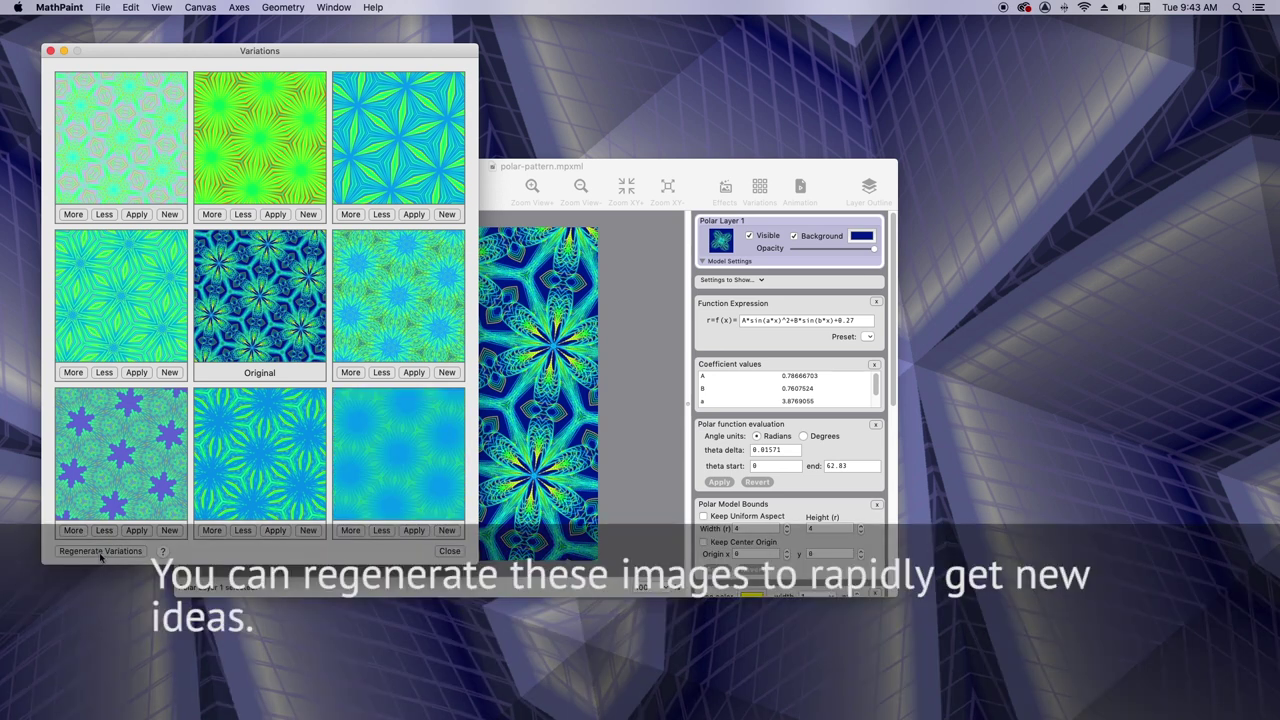
{"action": "left_click", "coordinate": [100, 553]}
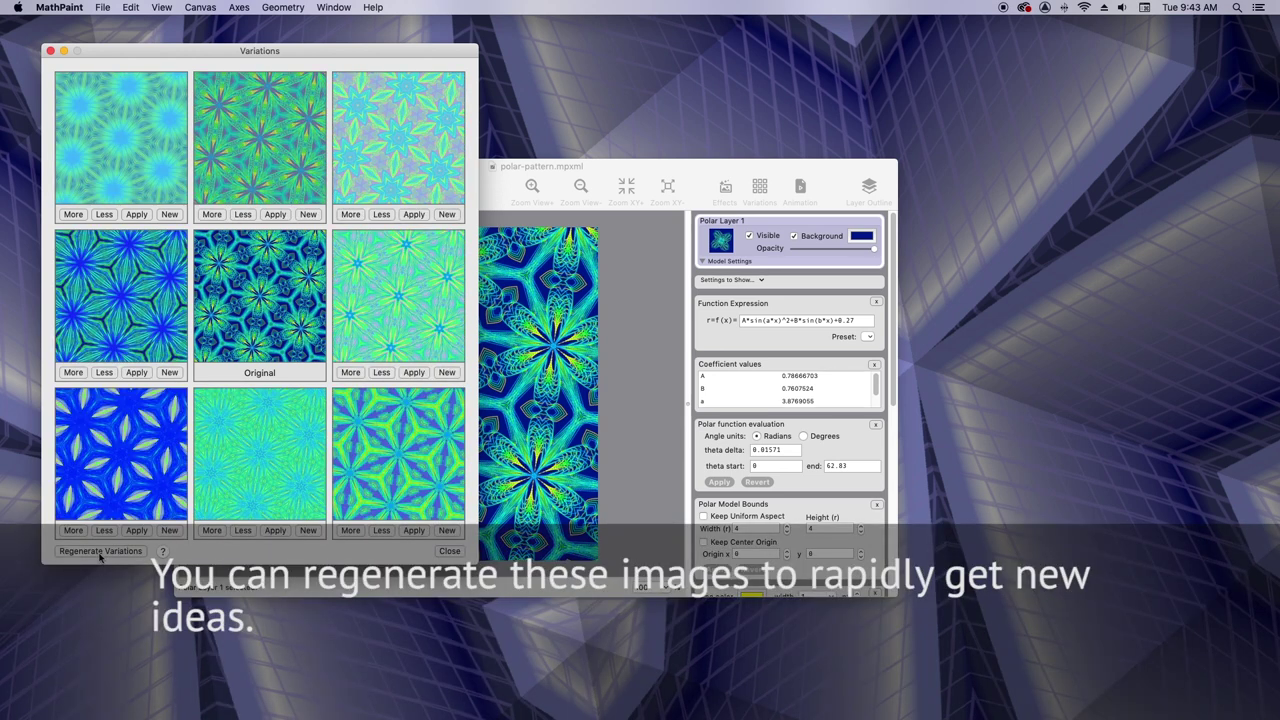
{"action": "left_click", "coordinate": [100, 553]}
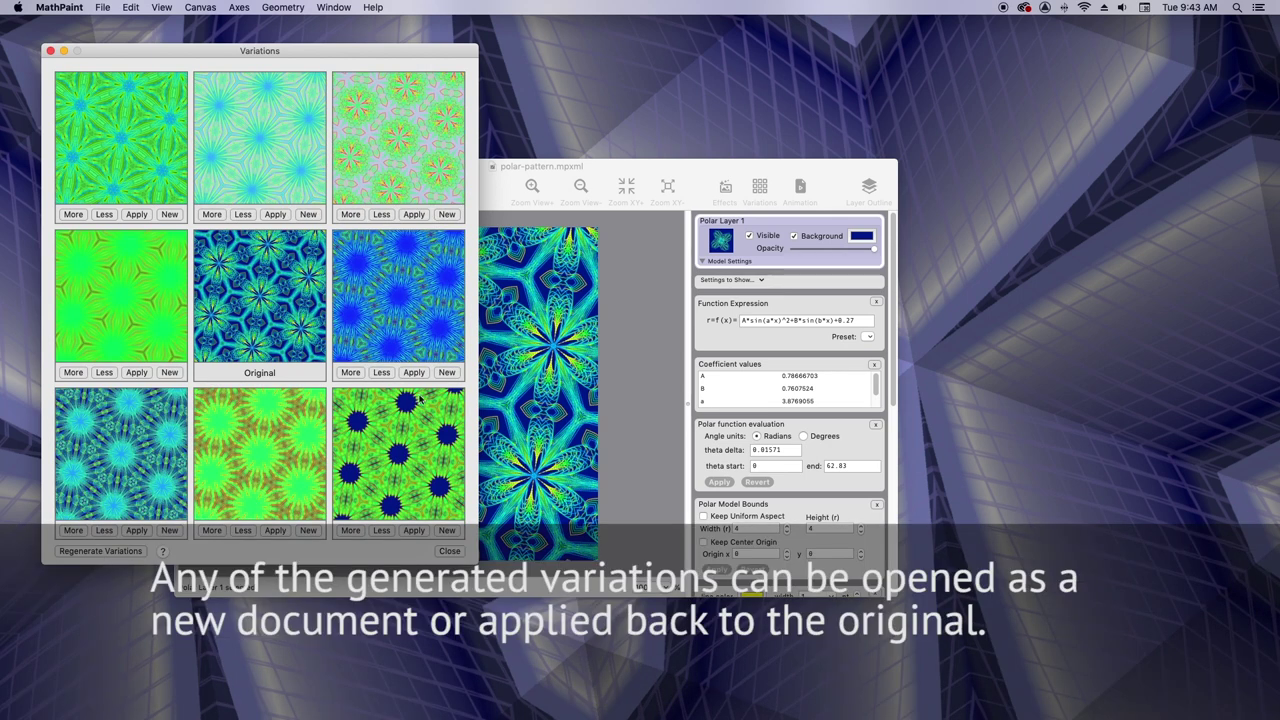
Open the right-middle variation as Untitled Polar and apply the bottom-left one to the original.
{"action": "left_click", "coordinate": [446, 372]}
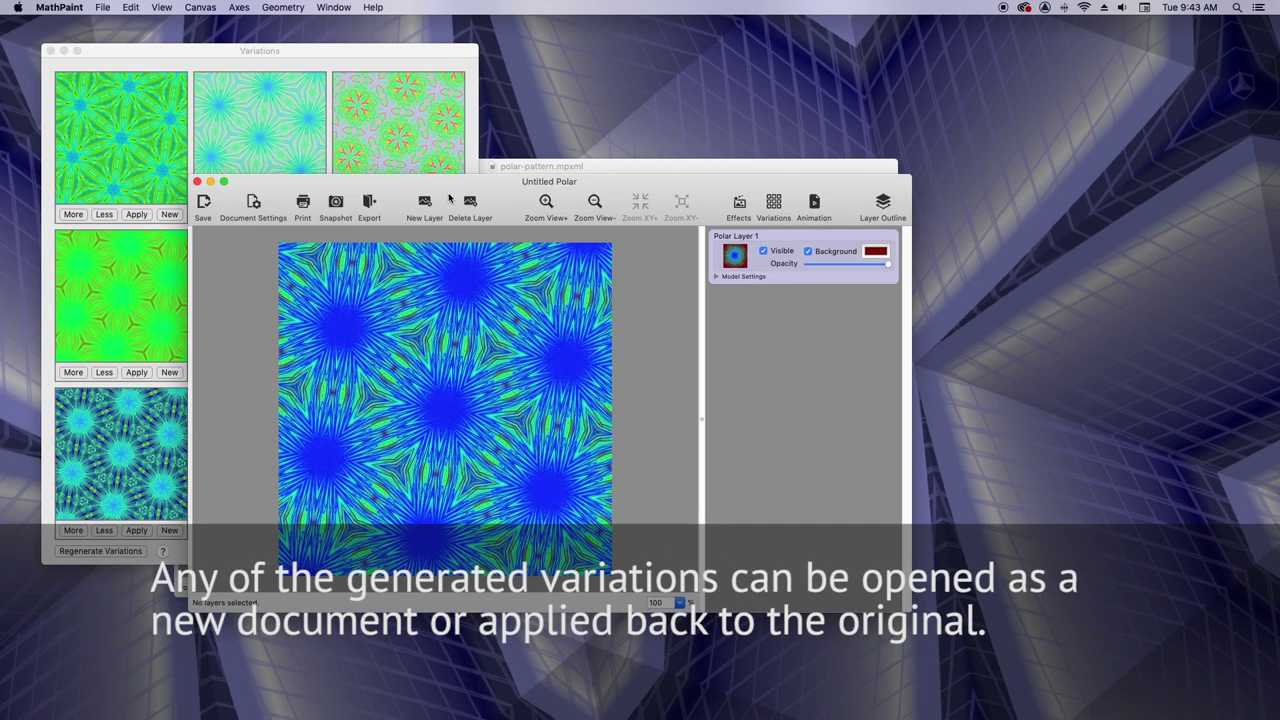
{"action": "left_click_drag", "start_coordinate": [447, 213], "coordinate": [719, 338]}
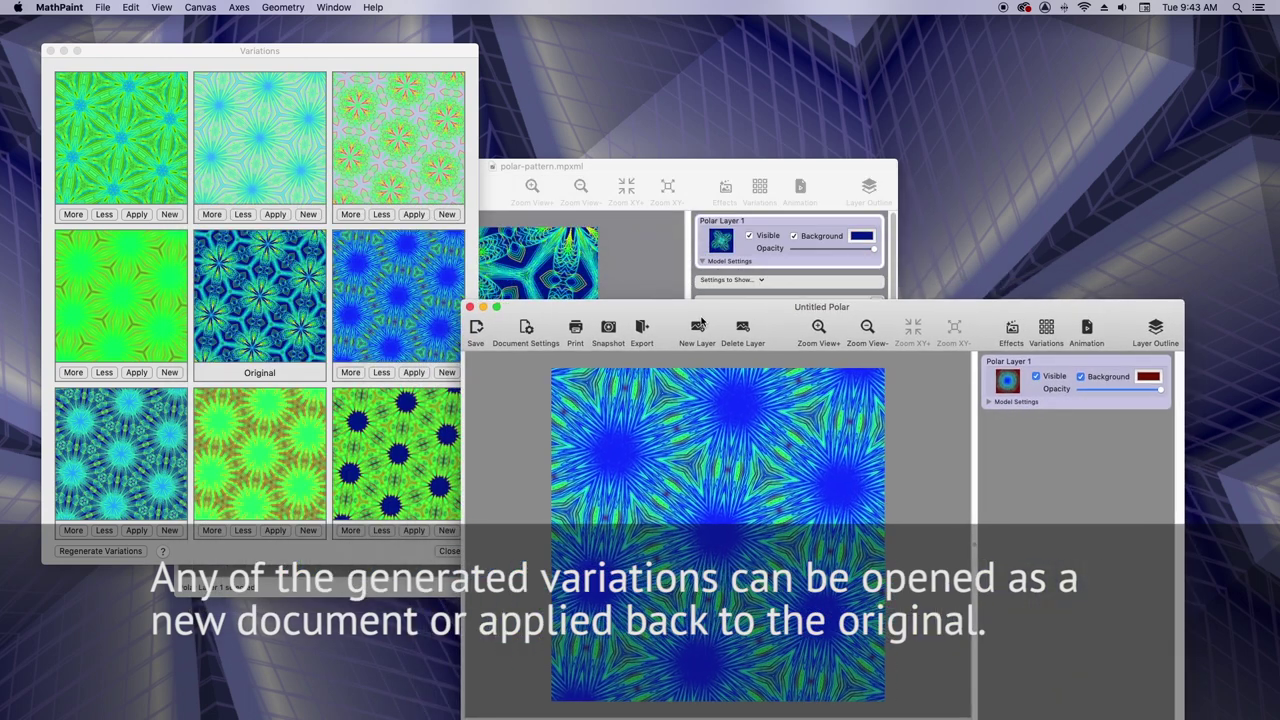
{"action": "left_click", "coordinate": [136, 530]}
{"action": "left_click", "coordinate": [576, 196]}
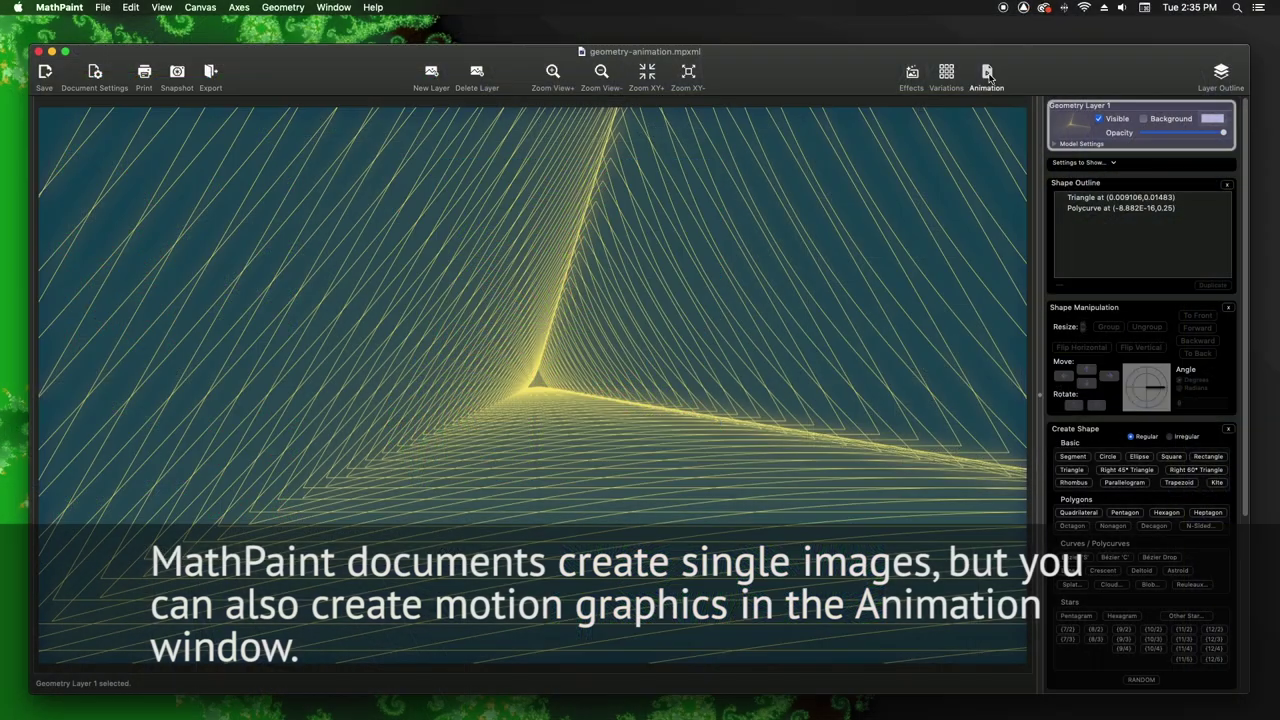
Add a Zoom X and Y frame operation with delta 0.99 in the Animation window.
{"action": "left_click", "coordinate": [990, 74]}
{"action": "key", "text": "super+n"}
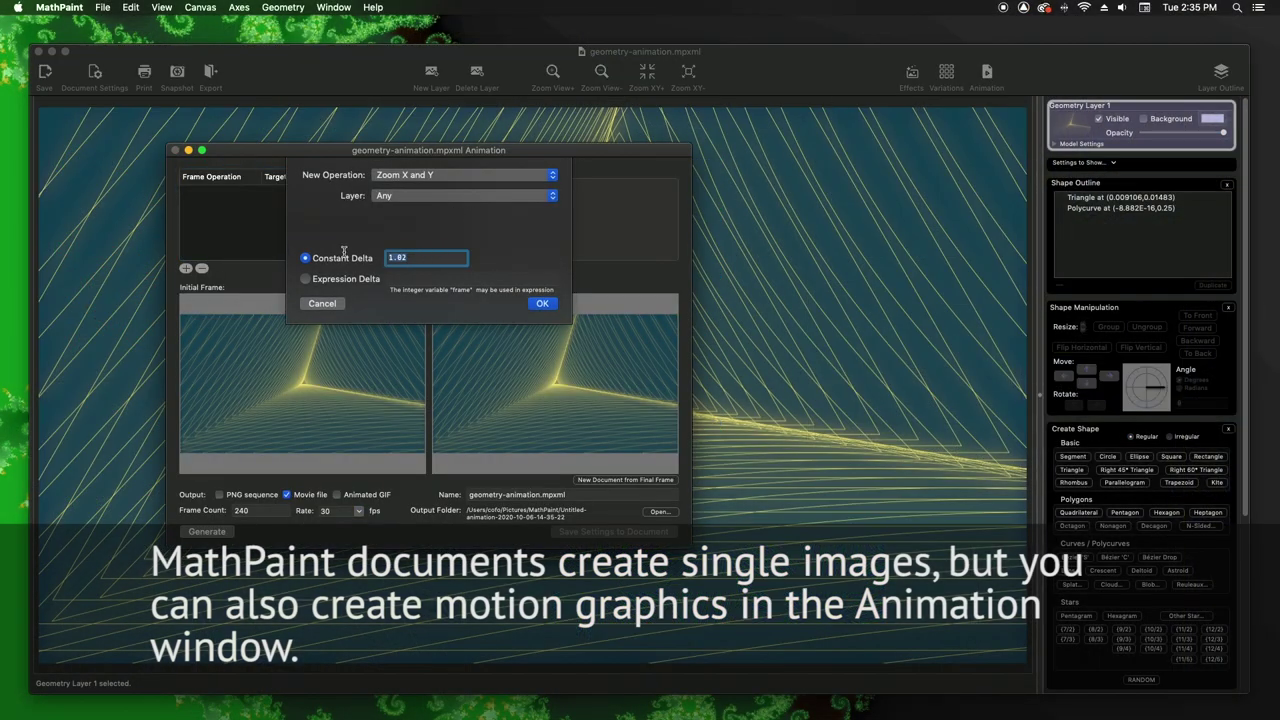
{"action": "type", "text": "0.99"}
{"action": "key", "text": "Return"}
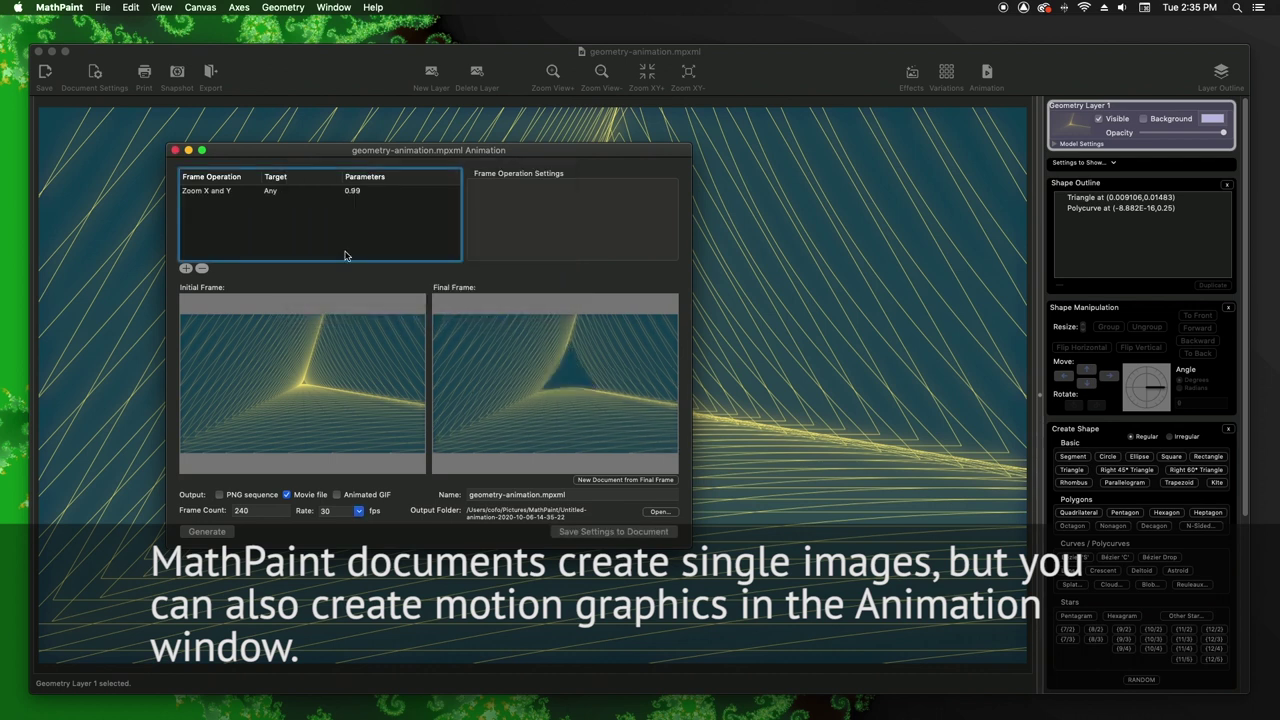
Add a Move X operation with delta -0.04 and start generating the animation frames.
{"action": "key", "text": "super+n"}
{"action": "left_click", "coordinate": [433, 172]}
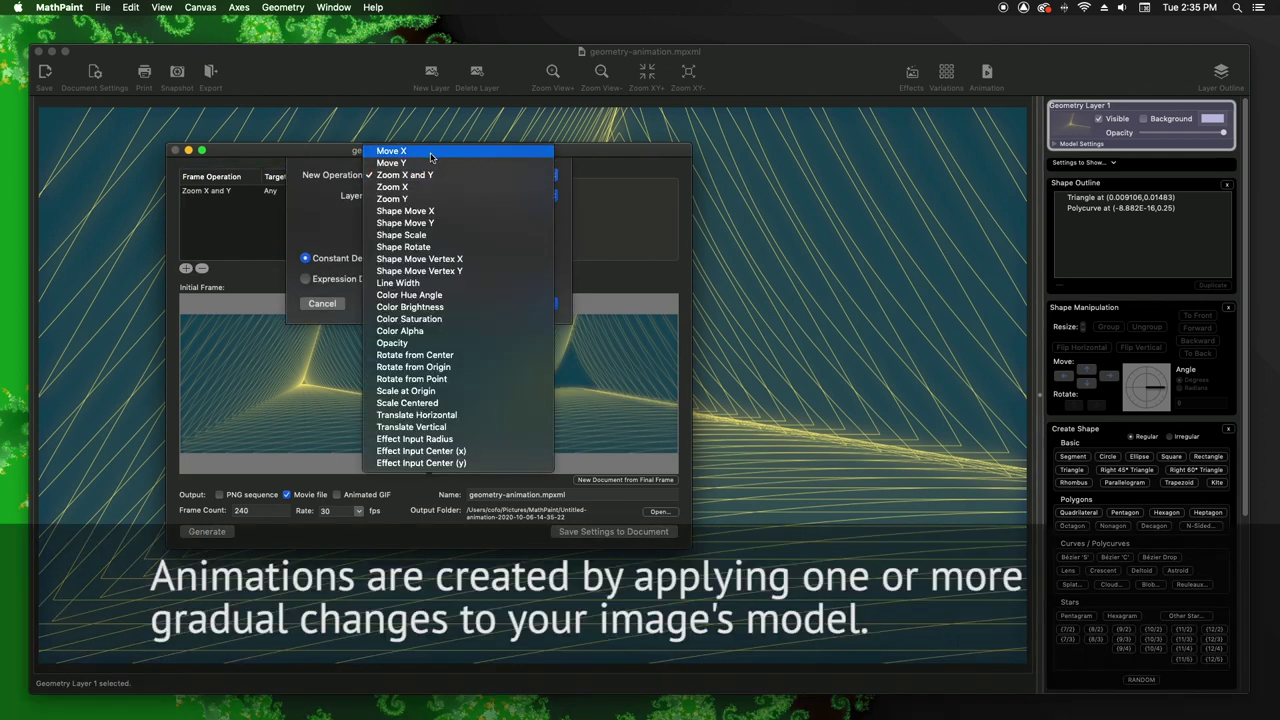
{"action": "left_click", "coordinate": [410, 148]}
{"action": "double_click", "coordinate": [418, 258]}
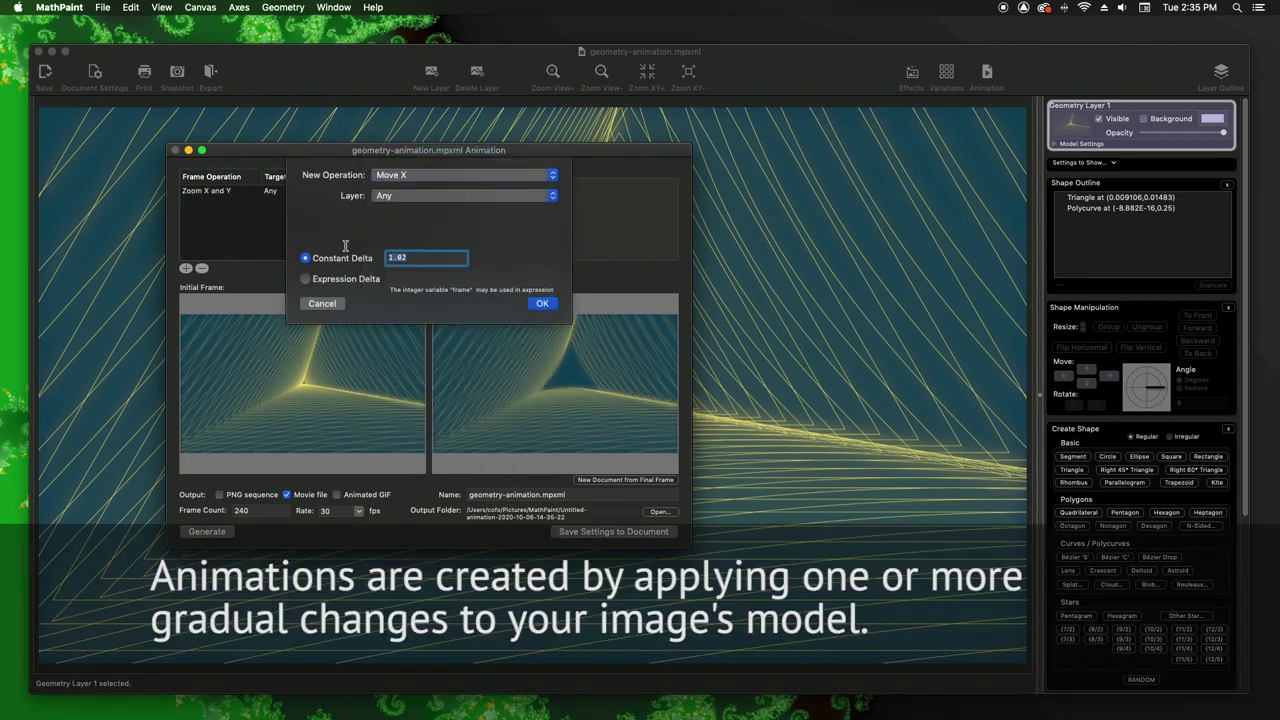
{"action": "type", "text": "-0"}
{"action": "key", "text": "Return"}
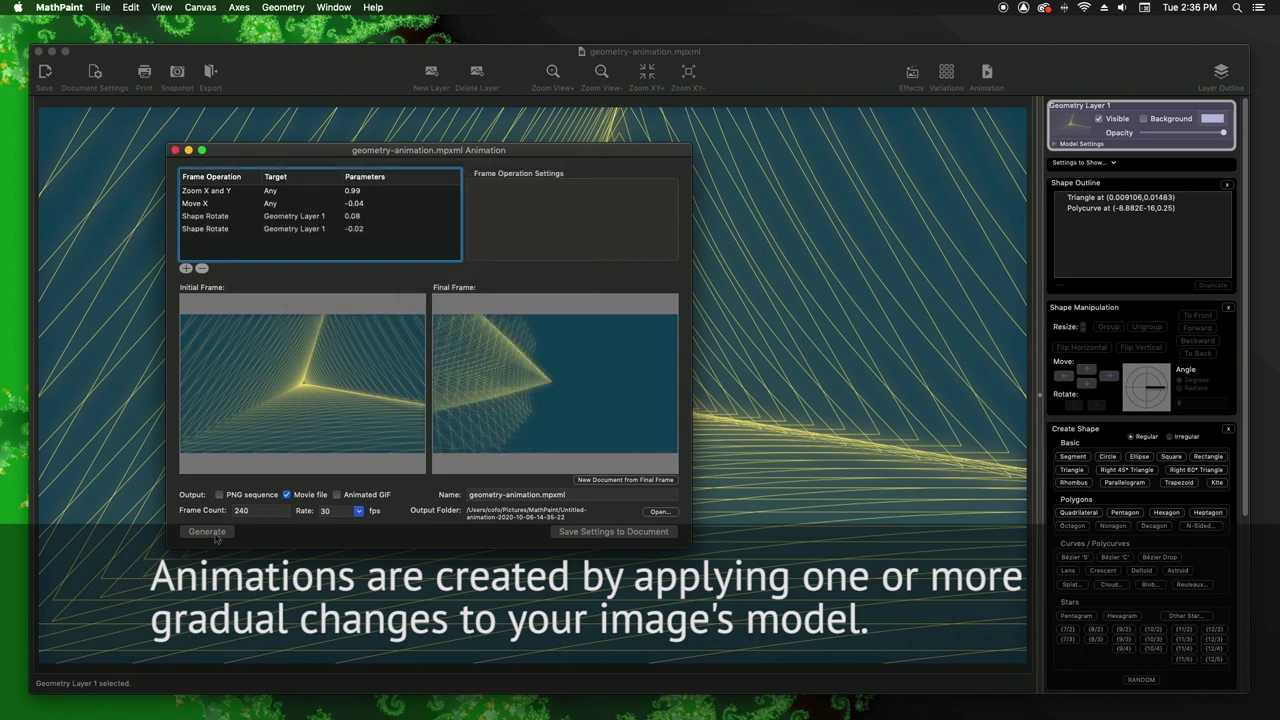
{"action": "left_click", "coordinate": [208, 531]}
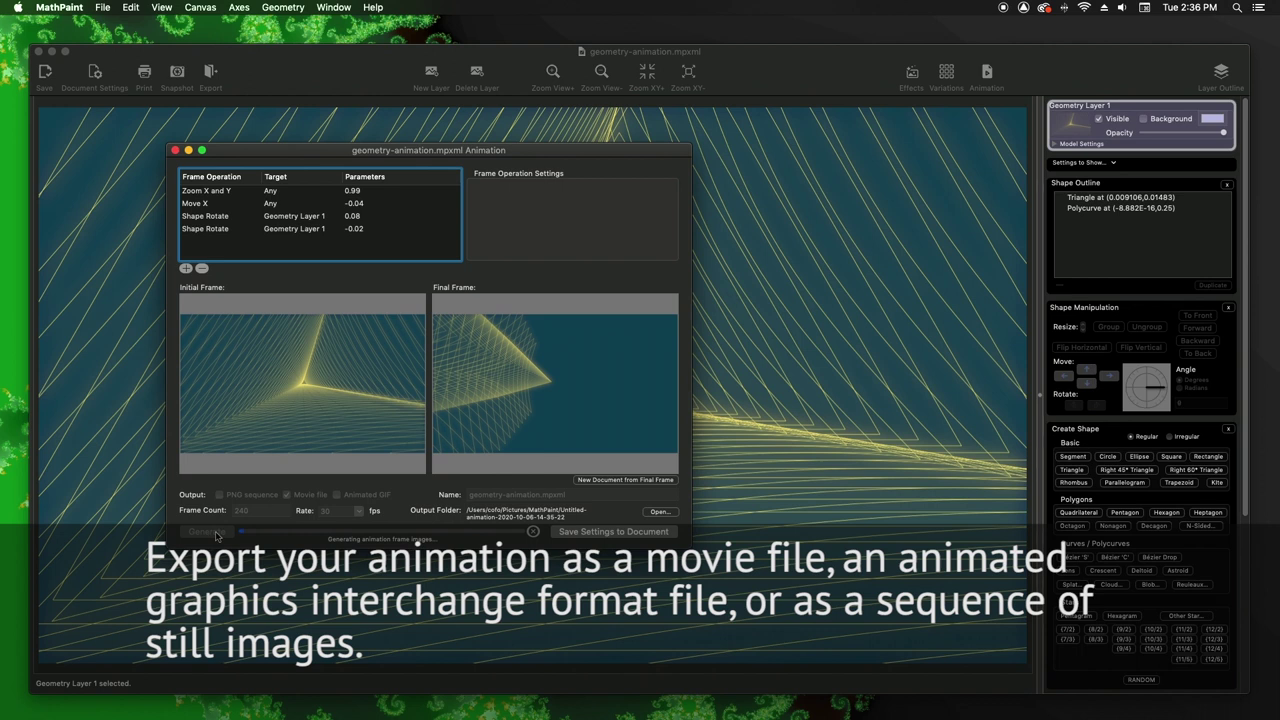